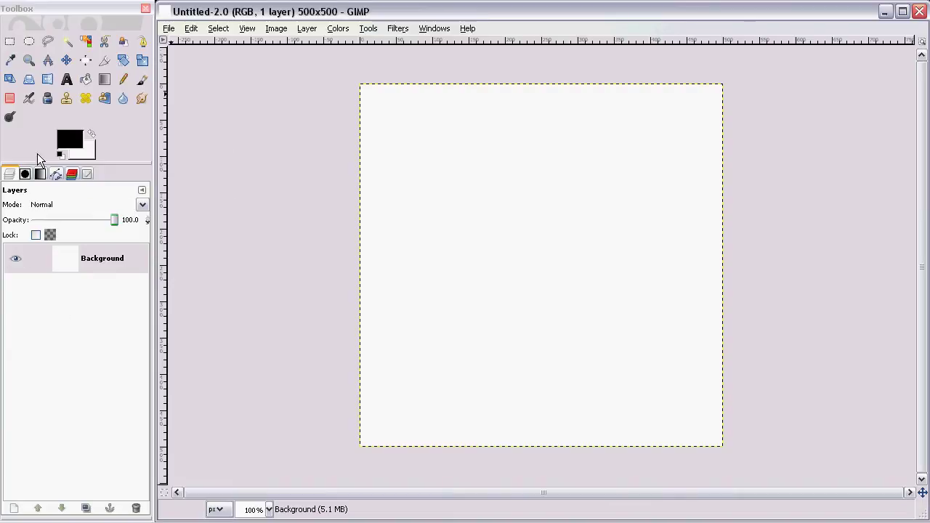
# - Fill the Background layer of the 500x500 image with the black foreground color
pyautogui.click(191, 29)
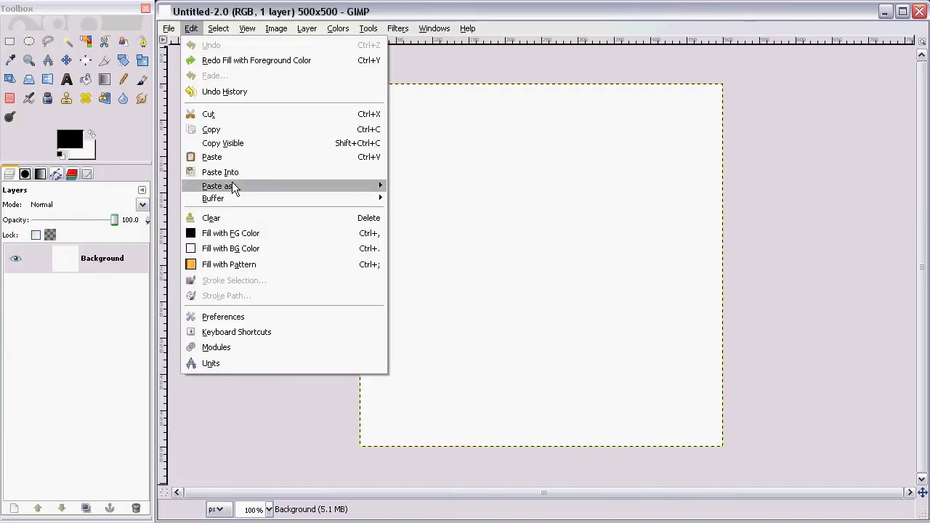
pyautogui.click(186, 31)
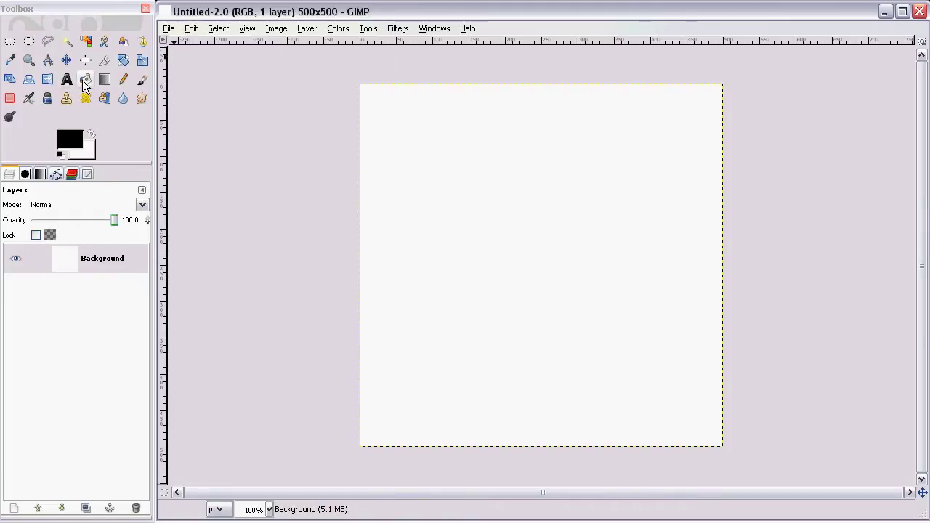
pyautogui.click(85, 79)
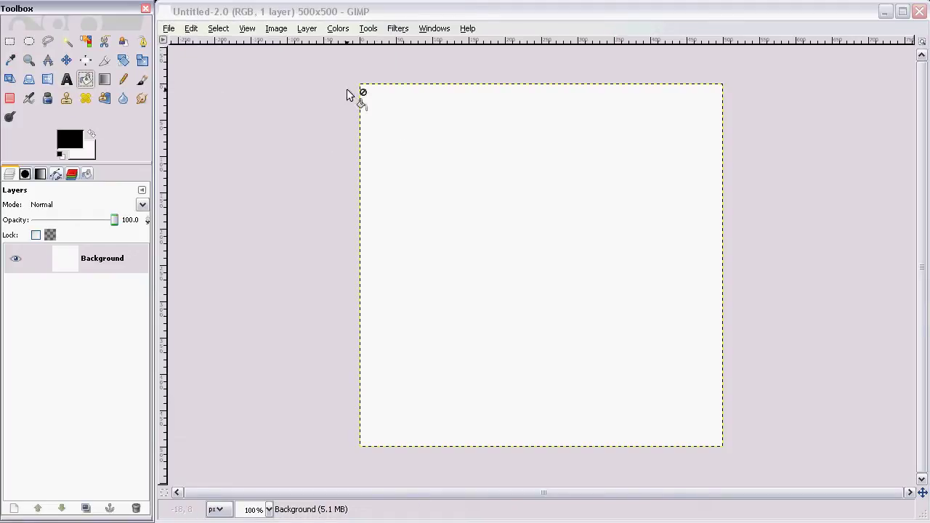
pyautogui.click(235, 19)
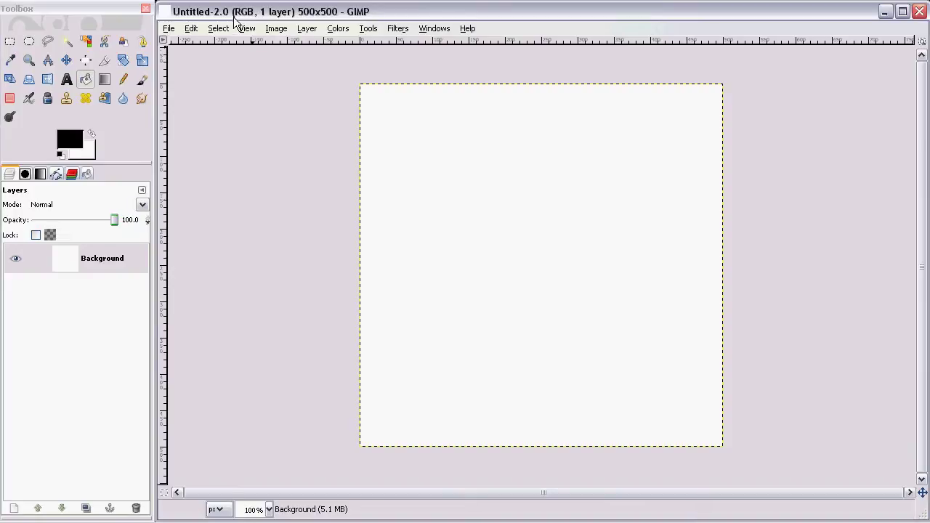
pyautogui.hotkey('ctrl', ',')
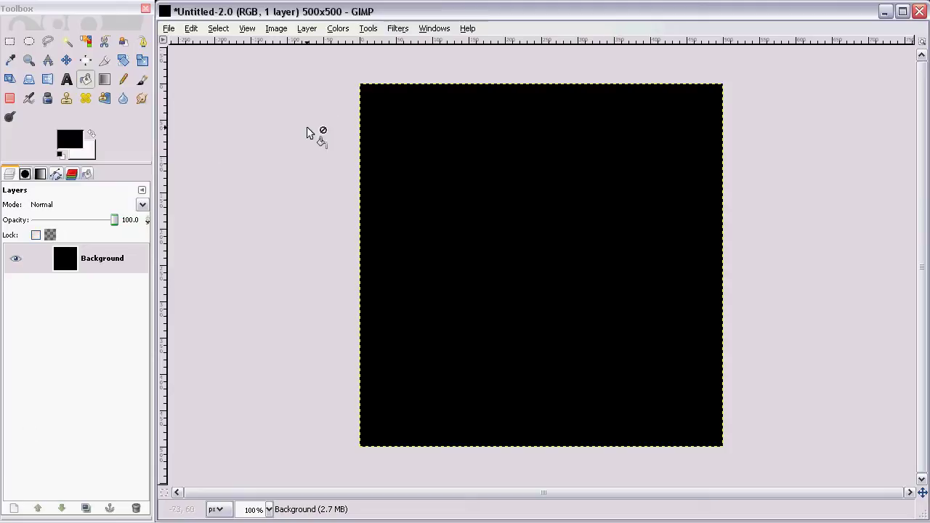
# - Apply RGB Noise to the black background with Correlated noise and Independent RGB switched off, leaving grayscale specks
pyautogui.click(398, 29)
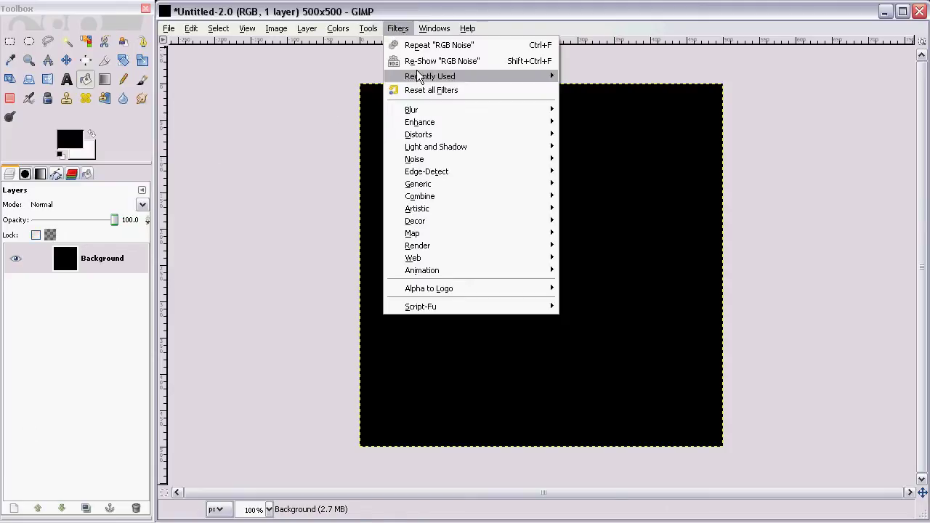
pyautogui.moveTo(440, 159)
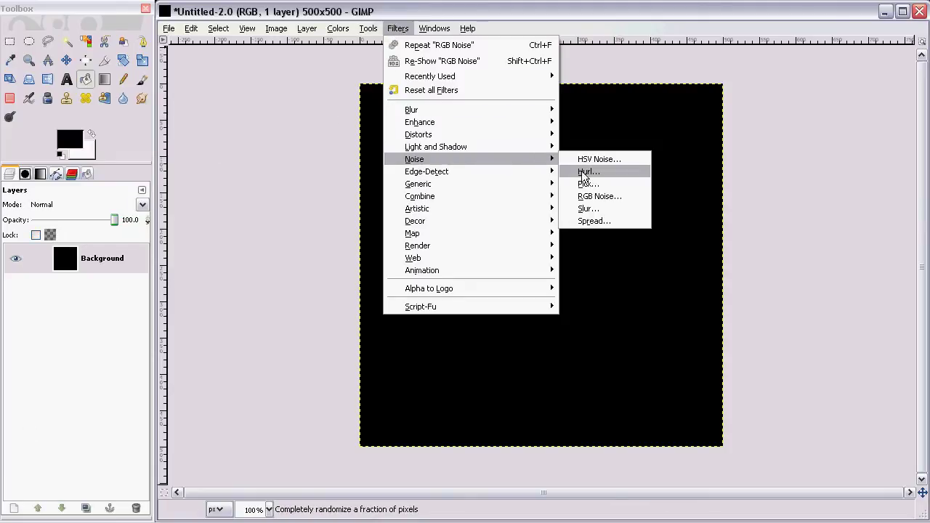
pyautogui.click(589, 196)
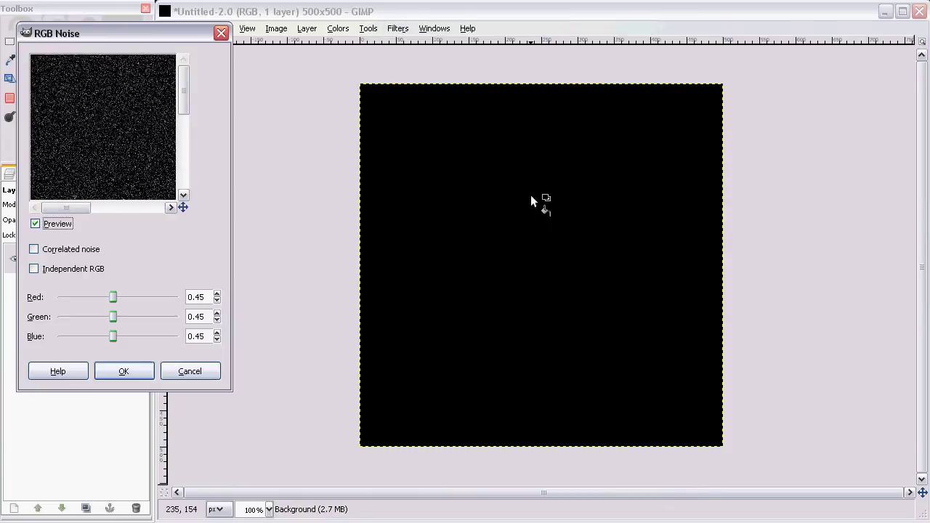
pyautogui.moveTo(162, 34); pyautogui.dragTo(348, 67)
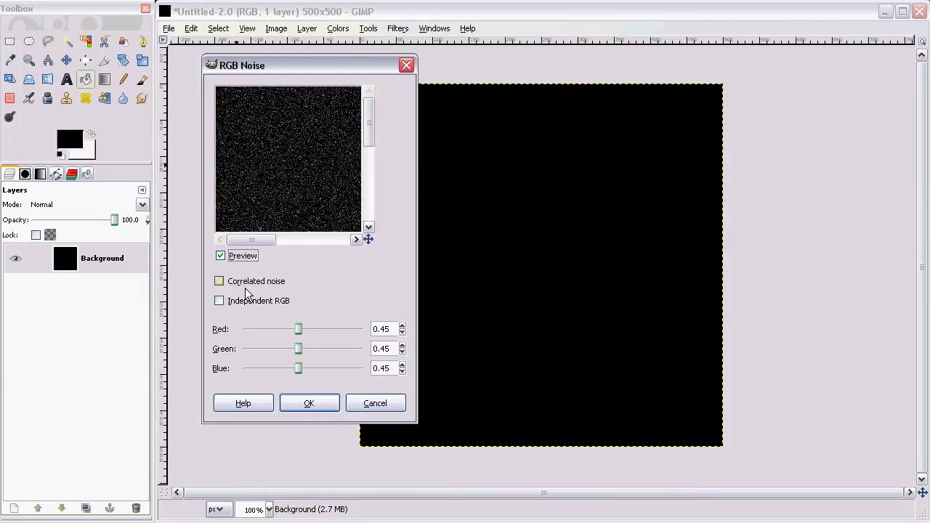
pyautogui.click(233, 304)
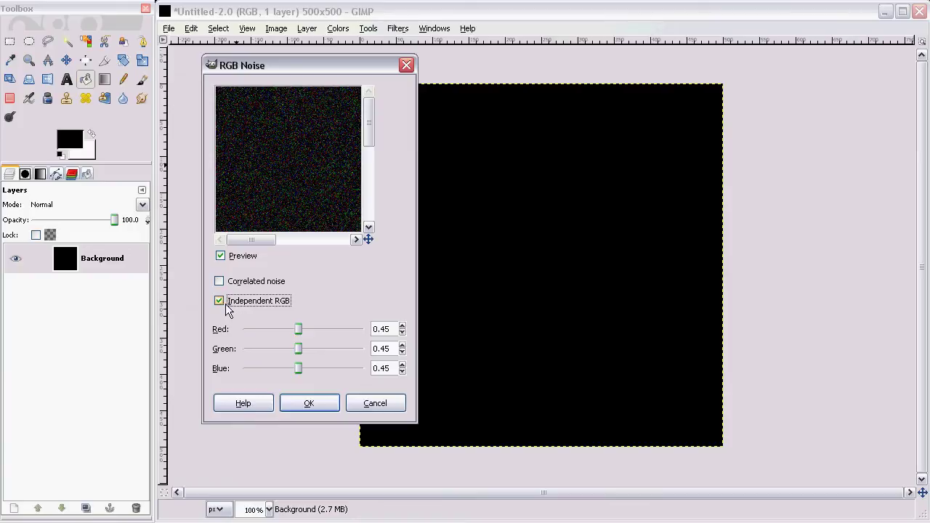
pyautogui.click(219, 301)
pyautogui.moveTo(298, 330); pyautogui.dragTo(307, 335)
pyautogui.click(313, 405)
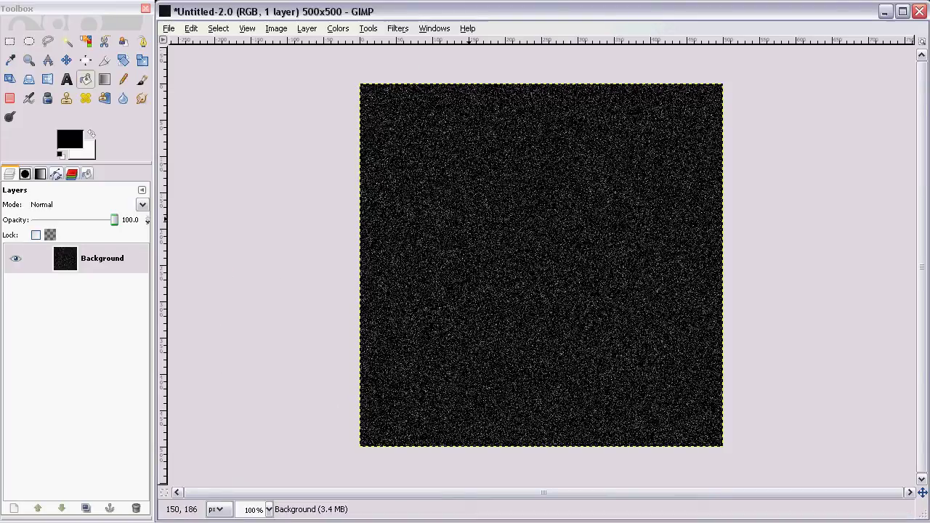
pyautogui.scroll(2, 518, 223)
pyautogui.scroll(-4, 518, 224)
pyautogui.scroll(6, 520, 324)
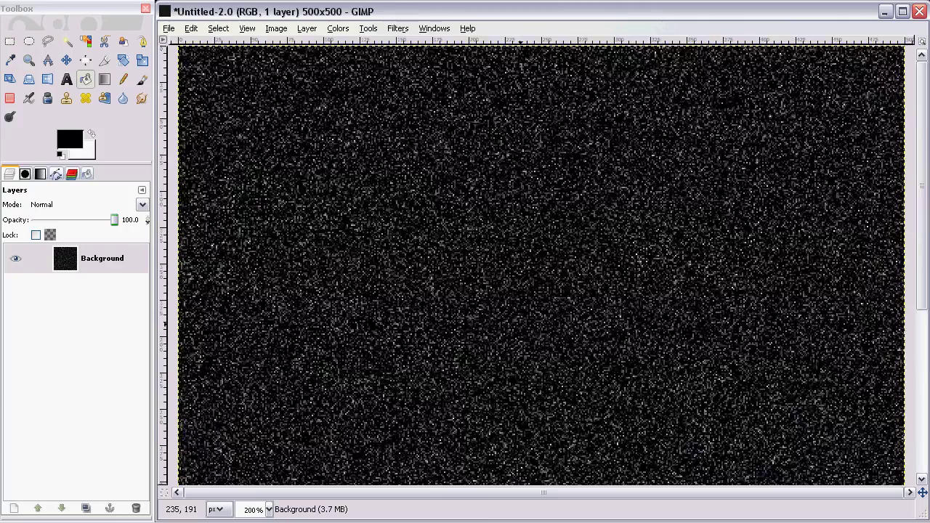
pyautogui.scroll(-6, 520, 324)
pyautogui.scroll(-2, 519, 225)
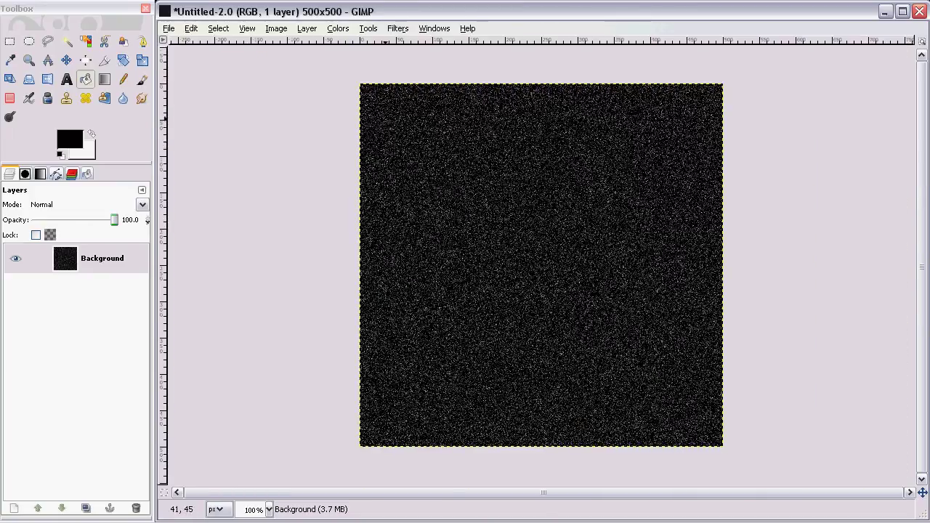
# - Increase the noise's contrast with a smooth S-shaped Value curve, lowering the shadows and raising the highlights in Curves
pyautogui.click(337, 29)
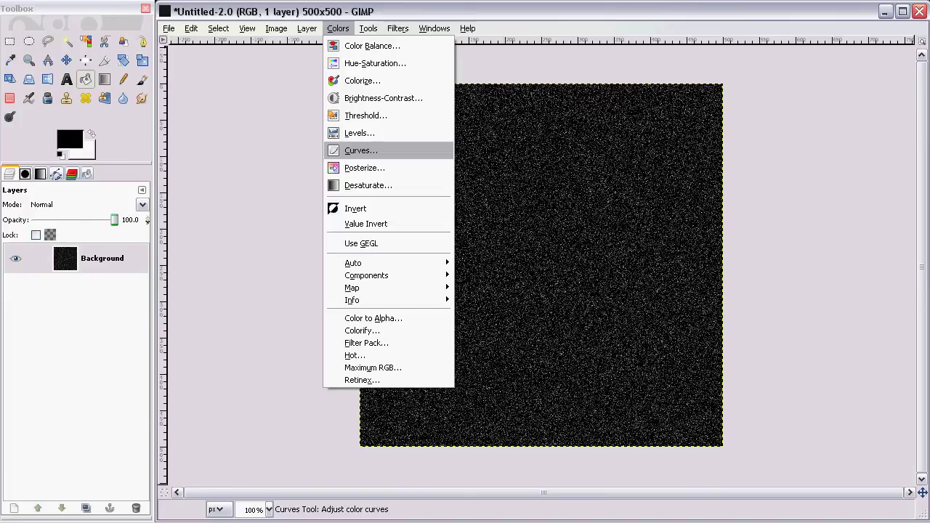
pyautogui.press('Return')
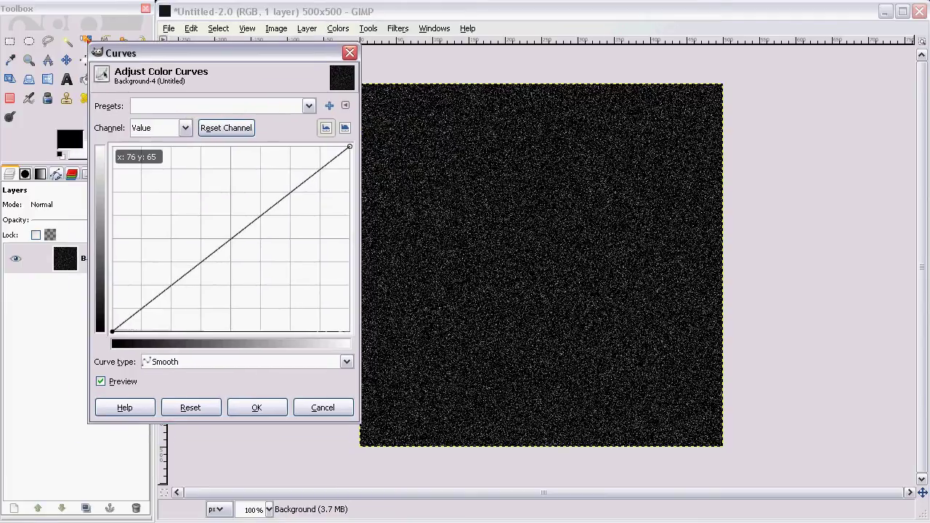
pyautogui.moveTo(171, 285); pyautogui.dragTo(178, 301)
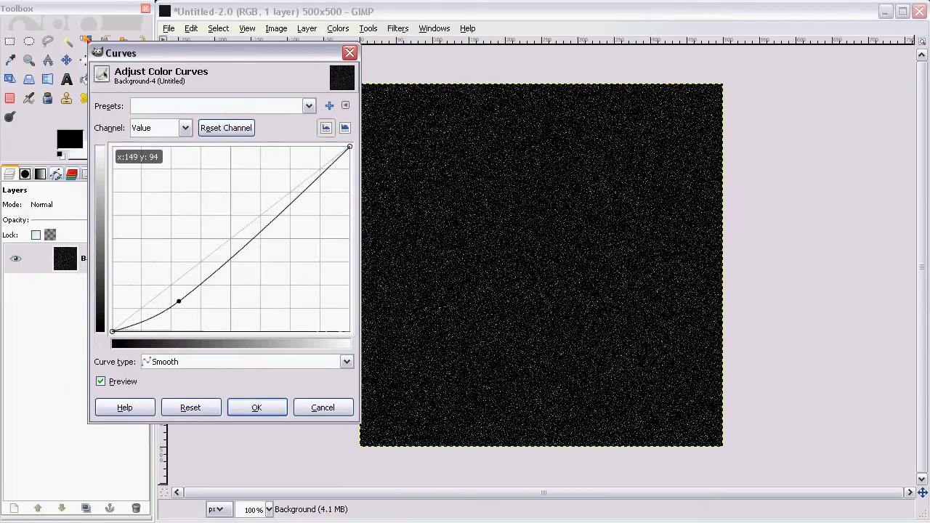
pyautogui.click(278, 217)
pyautogui.moveTo(278, 216); pyautogui.dragTo(262, 192)
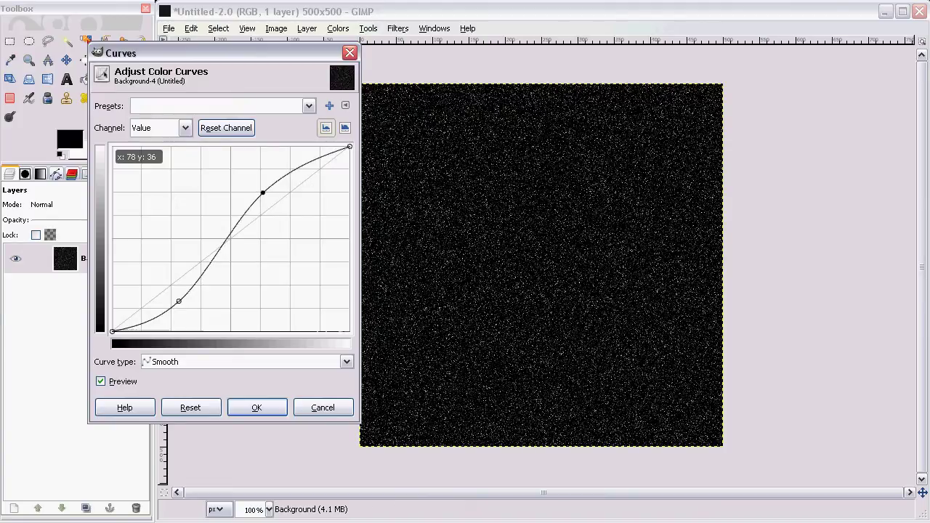
pyautogui.click(185, 305)
pyautogui.moveTo(185, 305); pyautogui.dragTo(184, 298)
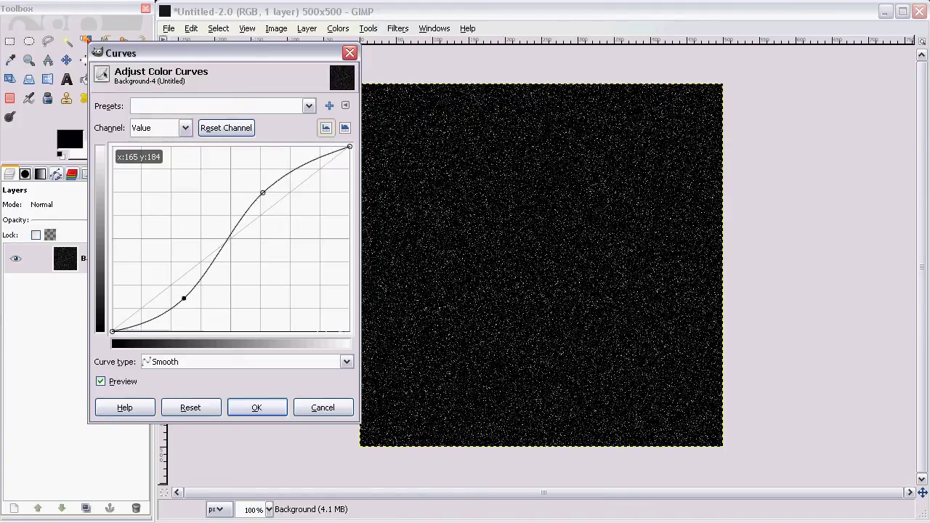
pyautogui.moveTo(263, 193); pyautogui.dragTo(261, 188)
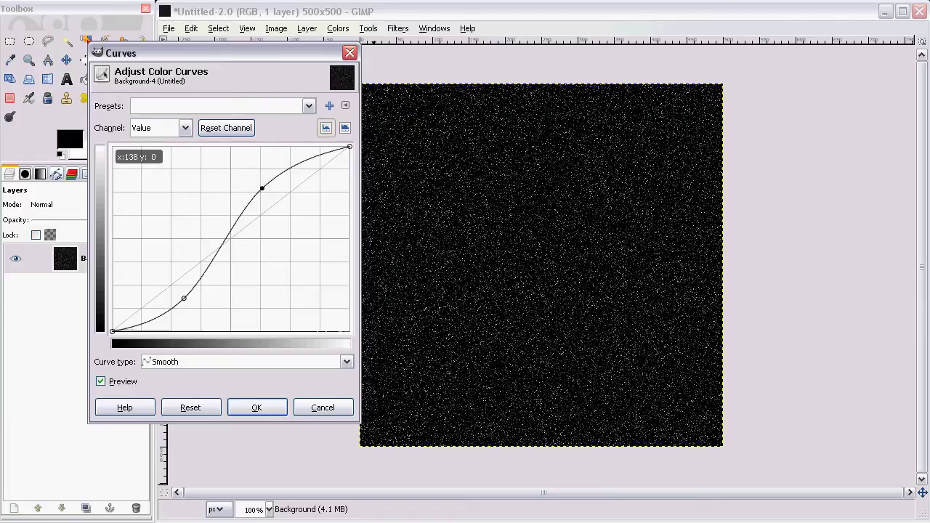
pyautogui.click(256, 407)
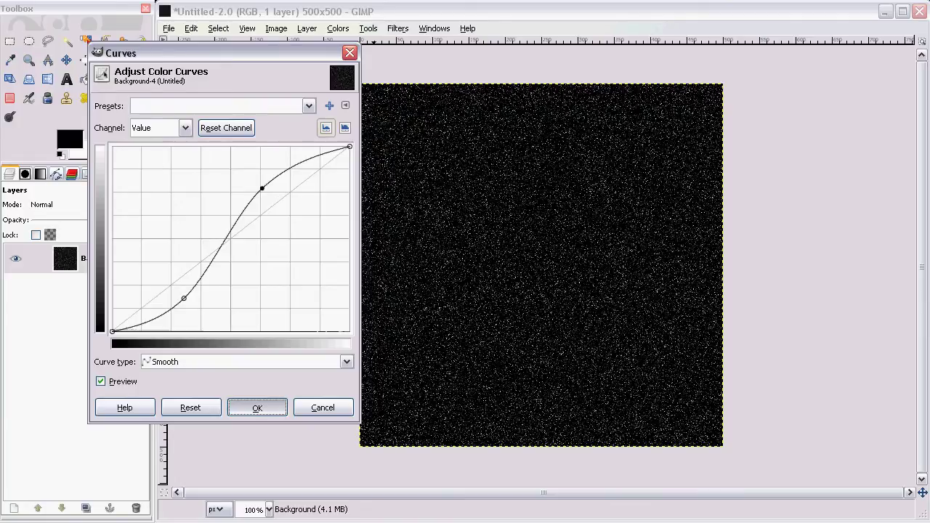
pyautogui.click(257, 408)
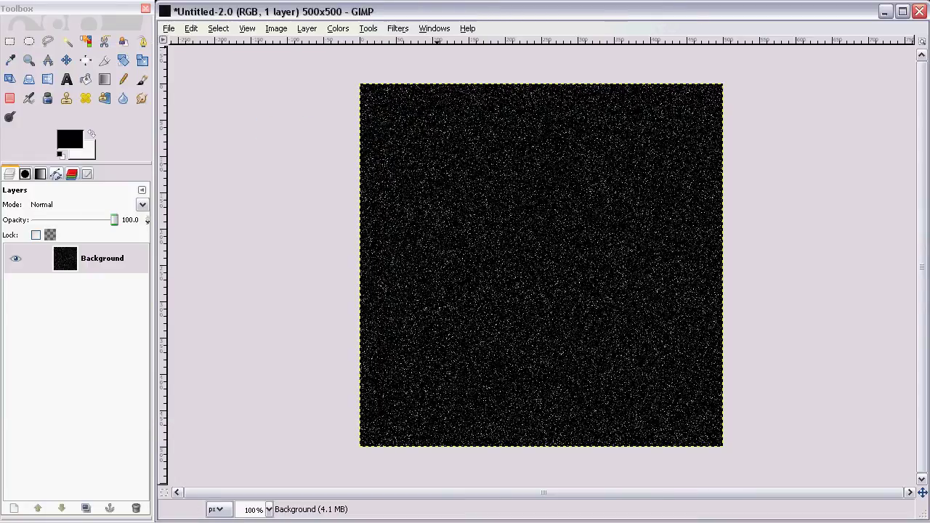
pyautogui.press('+')
pyautogui.press('+')
pyautogui.scroll(2, 486, 163)
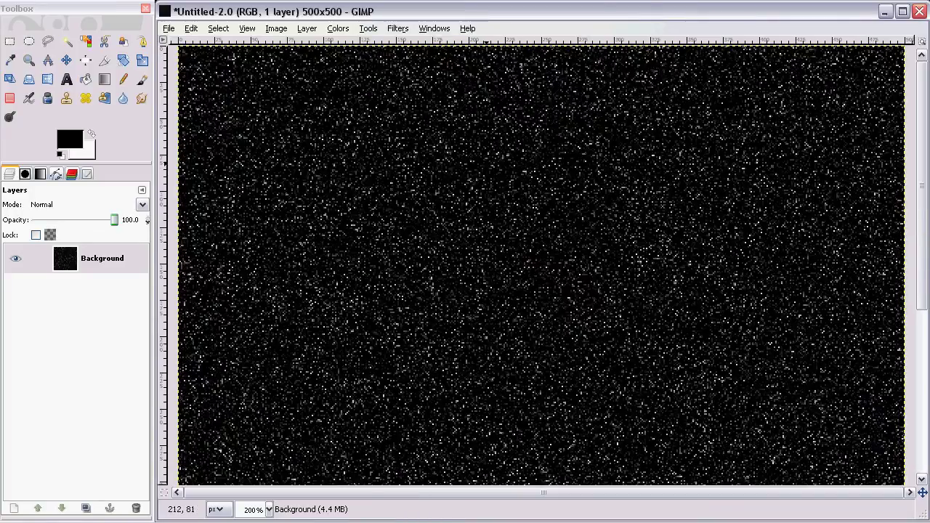
pyautogui.press('1')
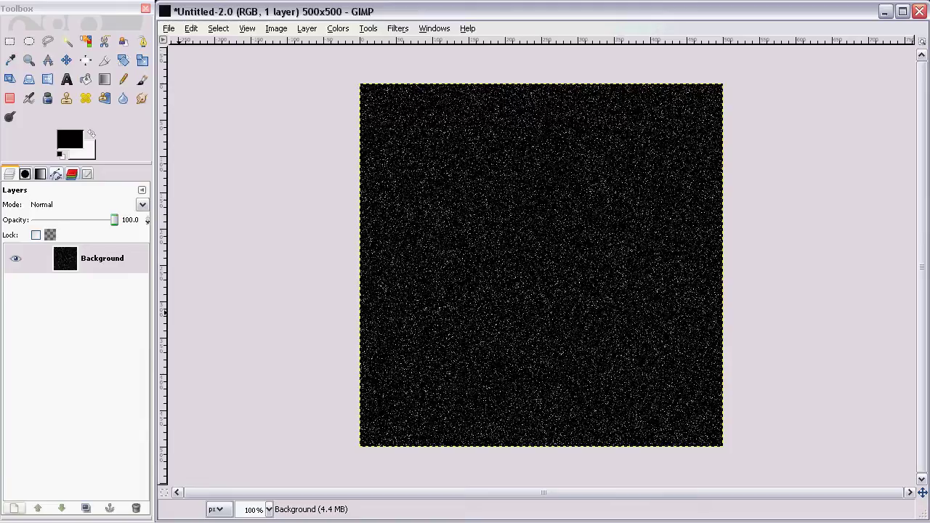
# - Add a transparent 500 x 500 px layer above the Background and swap the colors so white is the foreground
pyautogui.click(14, 507)
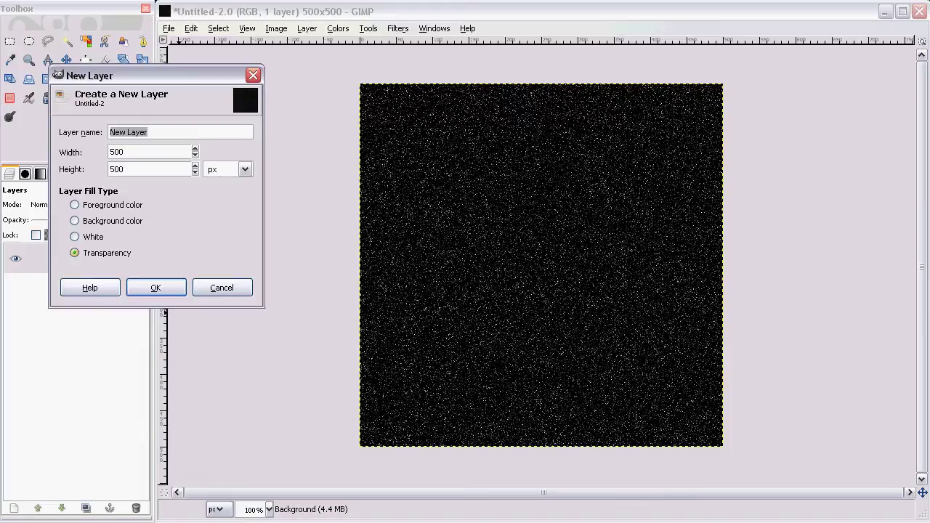
pyautogui.click(155, 288)
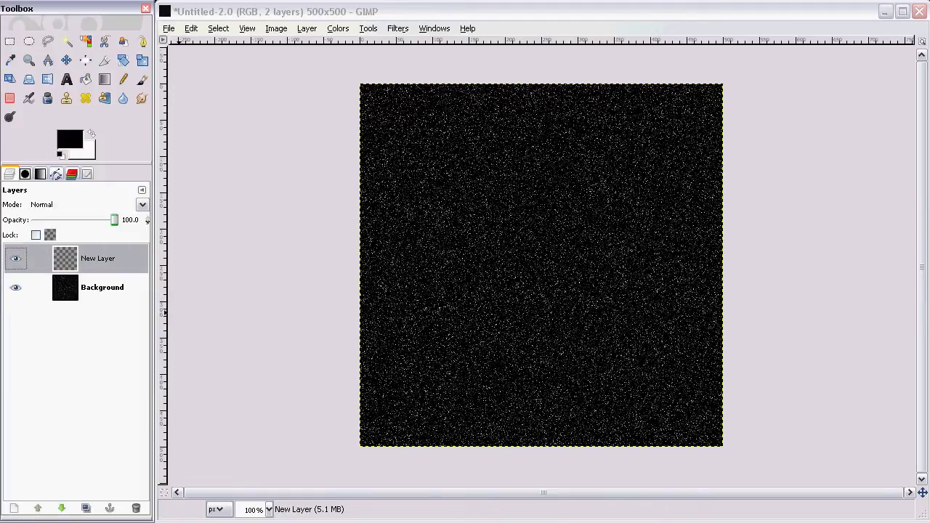
pyautogui.press('x')
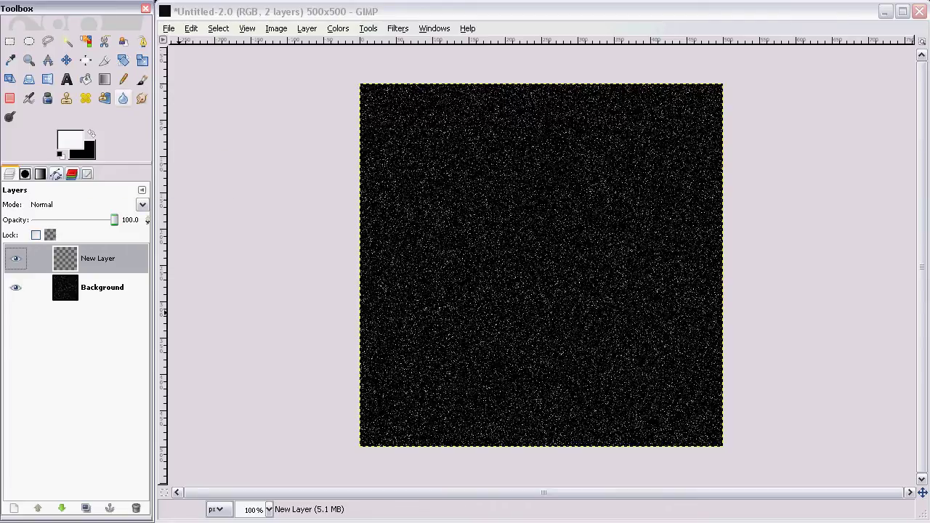
# - Set up the Paintbrush with the middlesoft brush at 100 percent opacity and about 1.00 scale
pyautogui.click(142, 79)
pyautogui.click(86, 173)
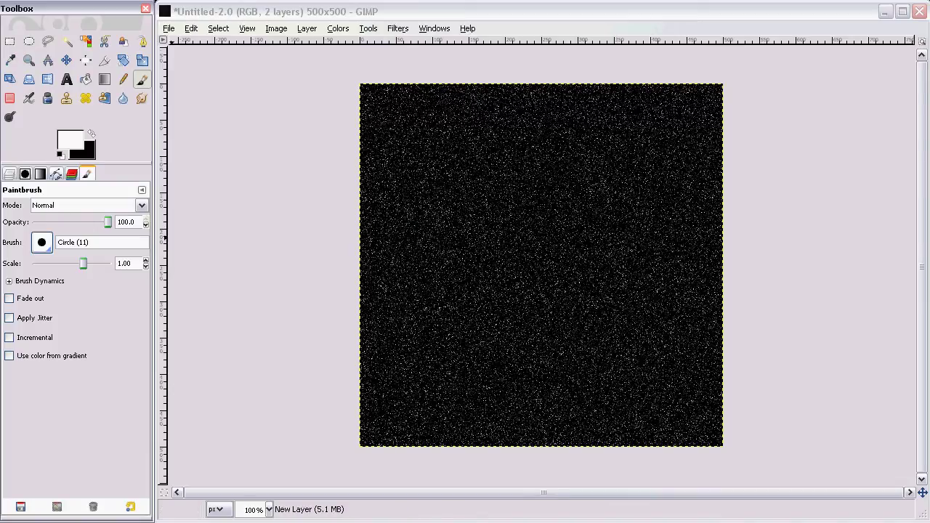
pyautogui.click(41, 242)
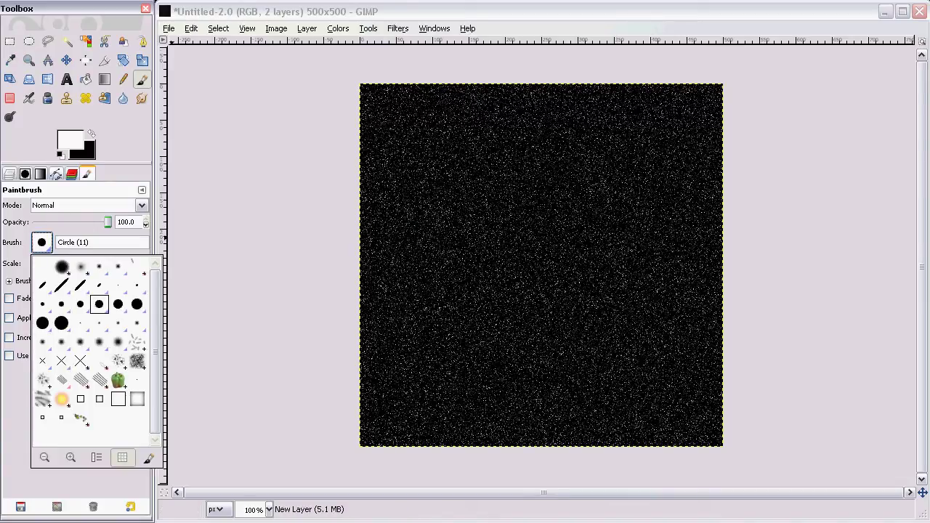
pyautogui.click(81, 267)
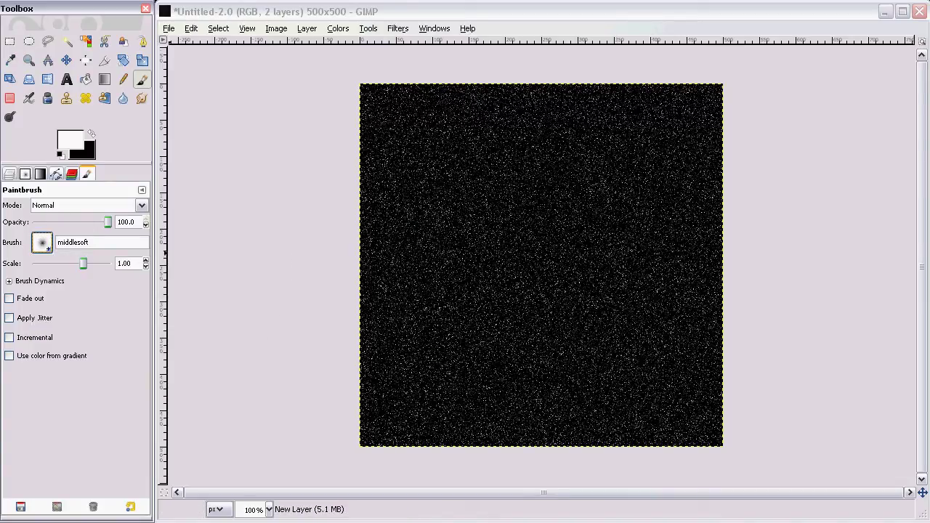
pyautogui.click(41, 243)
pyautogui.press('Escape')
pyautogui.moveTo(83, 263); pyautogui.dragTo(90, 263)
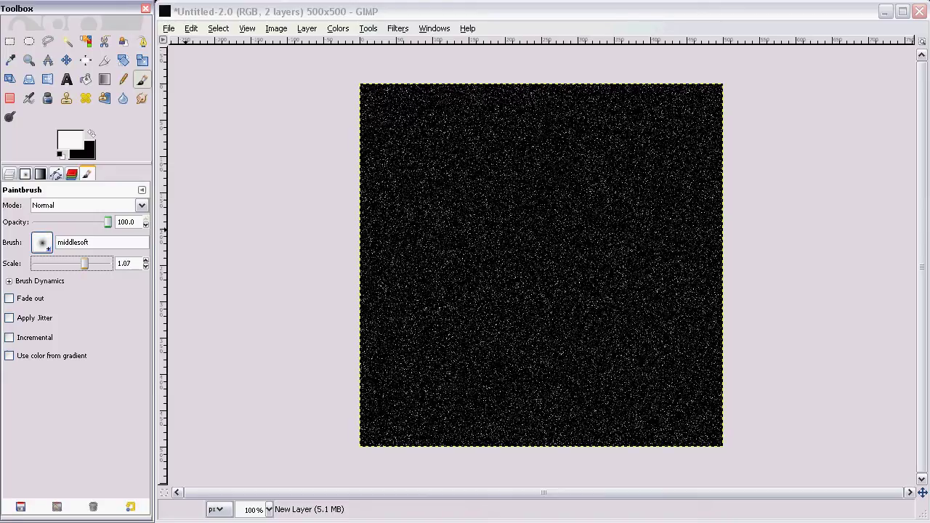
# - Paint a soft white glow over the upper-right corner of the canvas on the new layer
pyautogui.click(716, 97)
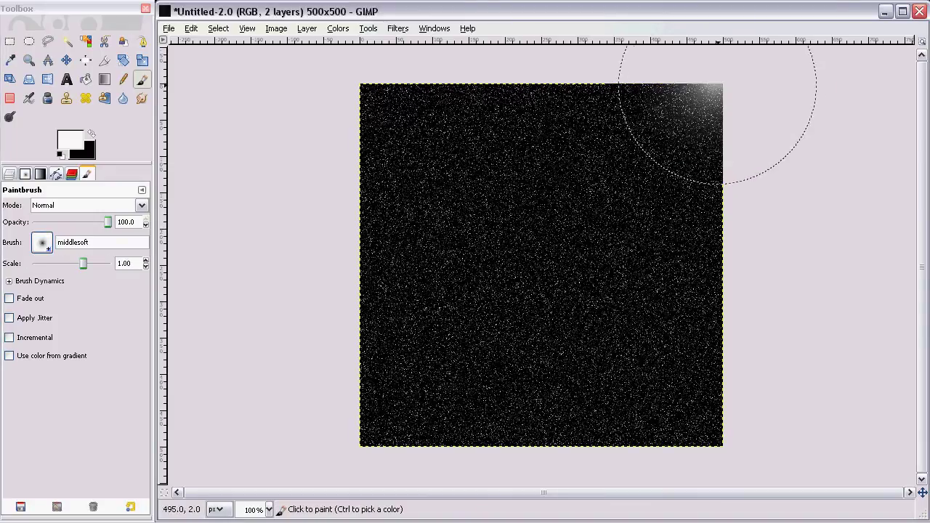
pyautogui.click(717, 98)
pyautogui.moveTo(717, 97)
pyautogui.mouseDown()
pyautogui.moveTo(678, 71)
pyautogui.moveTo(735, 115)
pyautogui.moveTo(689, 79)
pyautogui.moveTo(729, 98)
pyautogui.moveTo(688, 67)
pyautogui.moveTo(733, 113)
pyautogui.moveTo(698, 61)
pyautogui.moveTo(697, 90)
pyautogui.mouseUp()
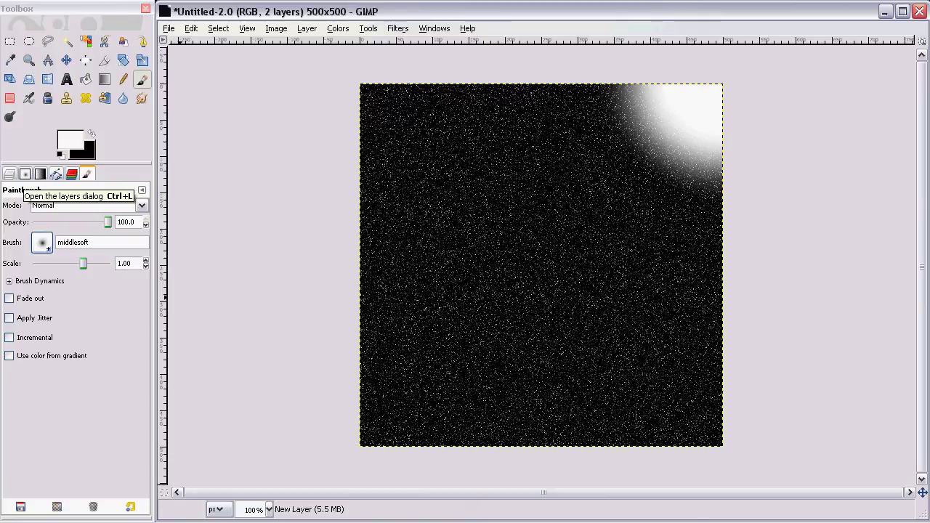
# - Add another transparent 500 x 500 px layer, place it between the white glow layer and the Background, and select the glow layer
pyautogui.click(9, 173)
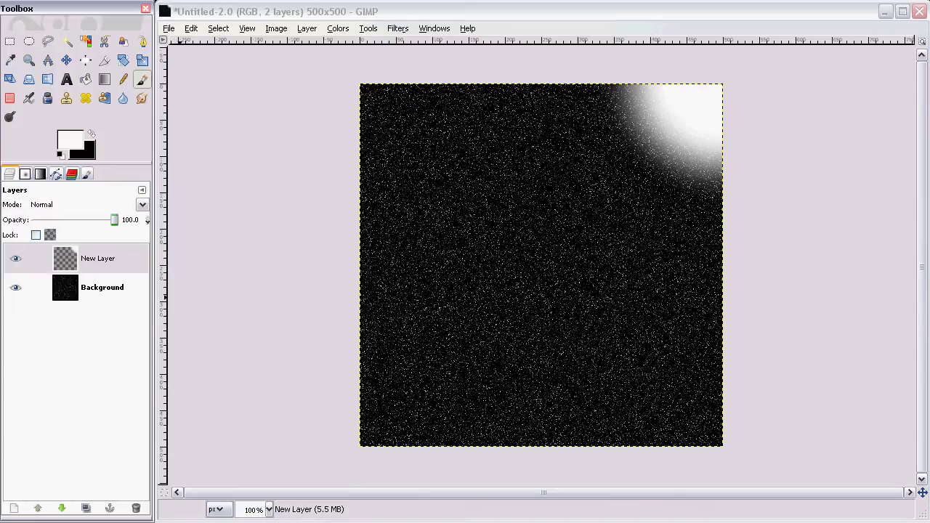
pyautogui.click(14, 508)
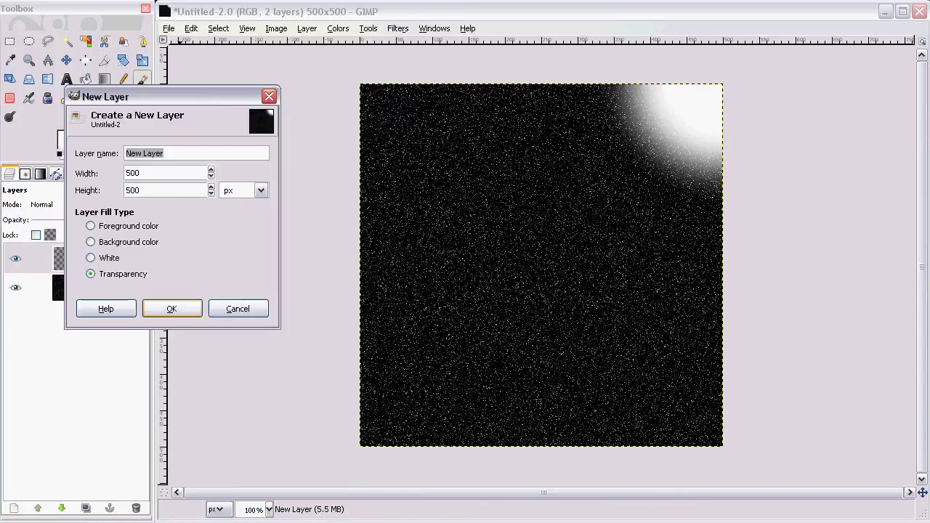
pyautogui.click(172, 309)
pyautogui.moveTo(91, 259); pyautogui.dragTo(89, 300)
pyautogui.click(97, 259)
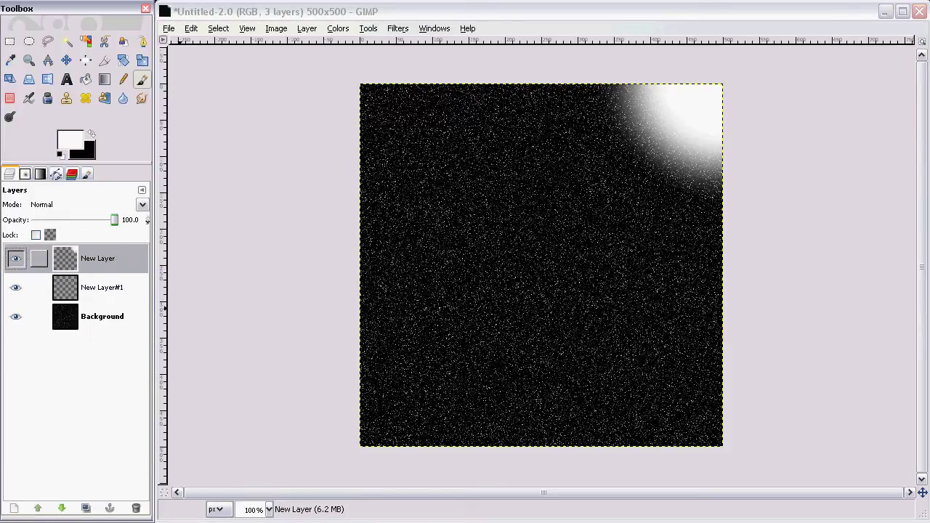
# - On the empty layer between the white glow and the Background, paint a soft yellow (eae715) glow extending around the white one
pyautogui.click(98, 287)
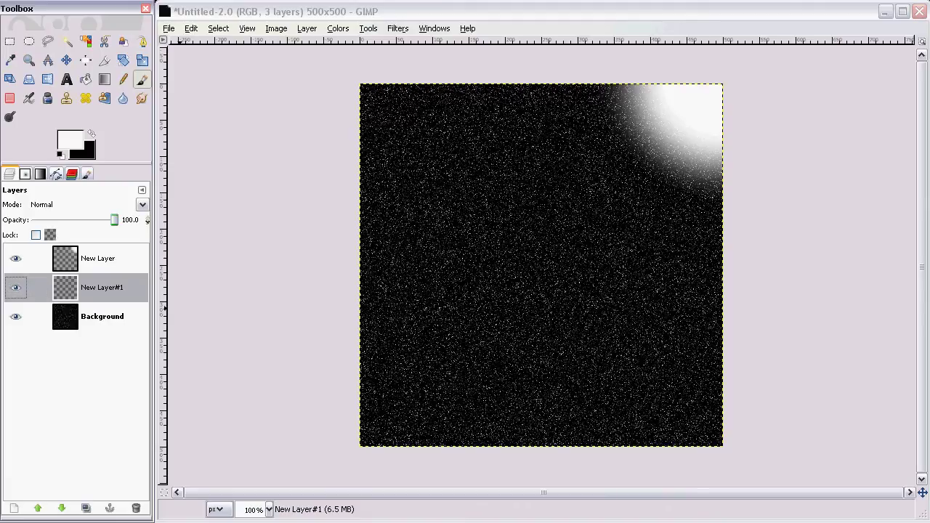
pyautogui.click(71, 140)
pyautogui.moveTo(493, 264); pyautogui.dragTo(421, 204)
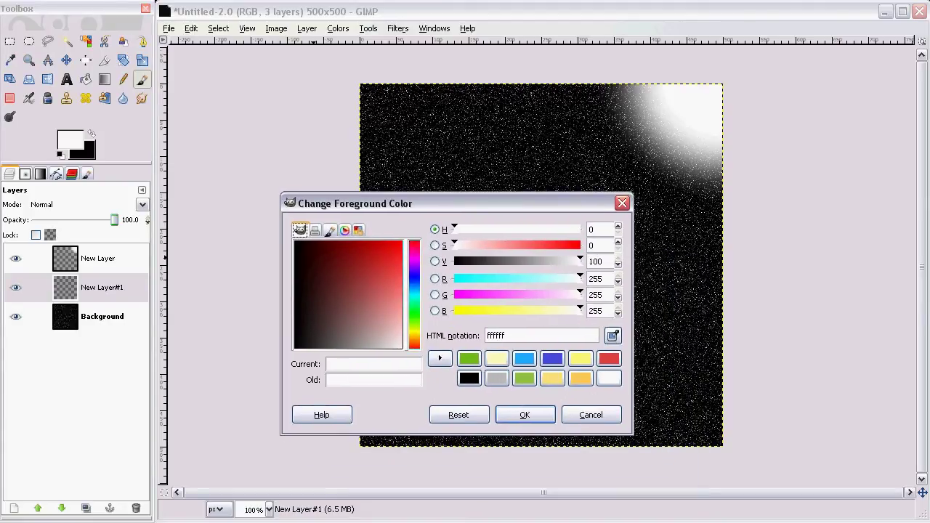
pyautogui.moveTo(579, 310); pyautogui.dragTo(456, 310)
pyautogui.moveTo(396, 276); pyautogui.dragTo(391, 255)
pyautogui.click(524, 415)
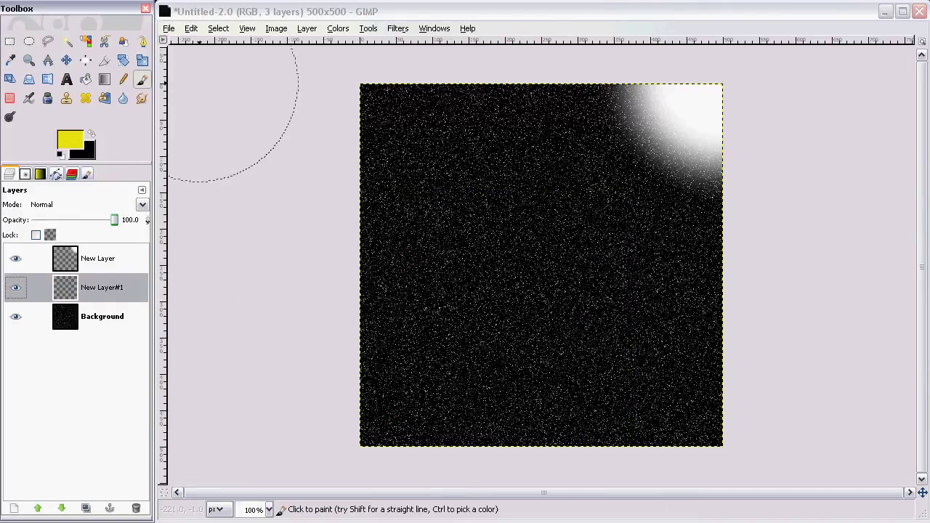
pyautogui.moveTo(610, 76)
pyautogui.mouseDown()
pyautogui.moveTo(628, 129)
pyautogui.moveTo(710, 157)
pyautogui.moveTo(670, 143)
pyautogui.moveTo(624, 74)
pyautogui.moveTo(657, 137)
pyautogui.moveTo(731, 158)
pyautogui.mouseUp()
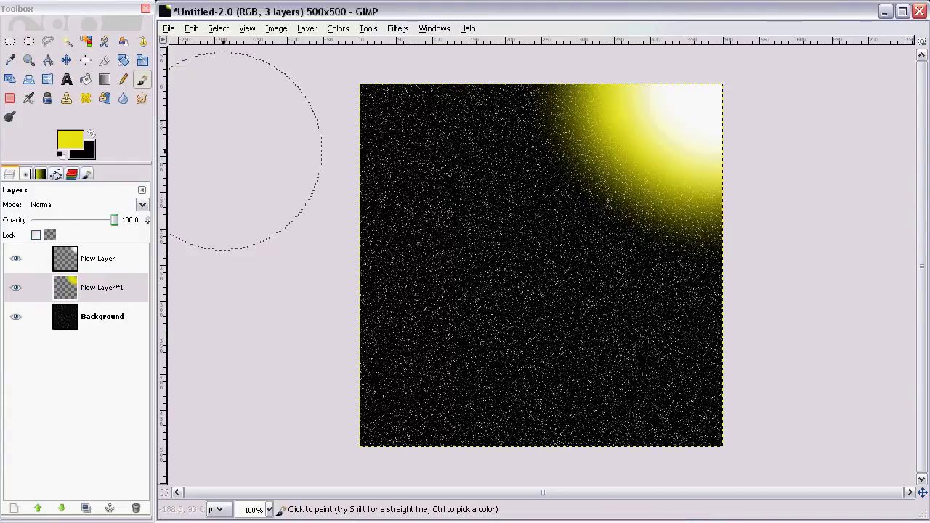
# - Add a transparent 500 x 500 px layer and place it between the yellow glow layer and the Background
pyautogui.click(14, 507)
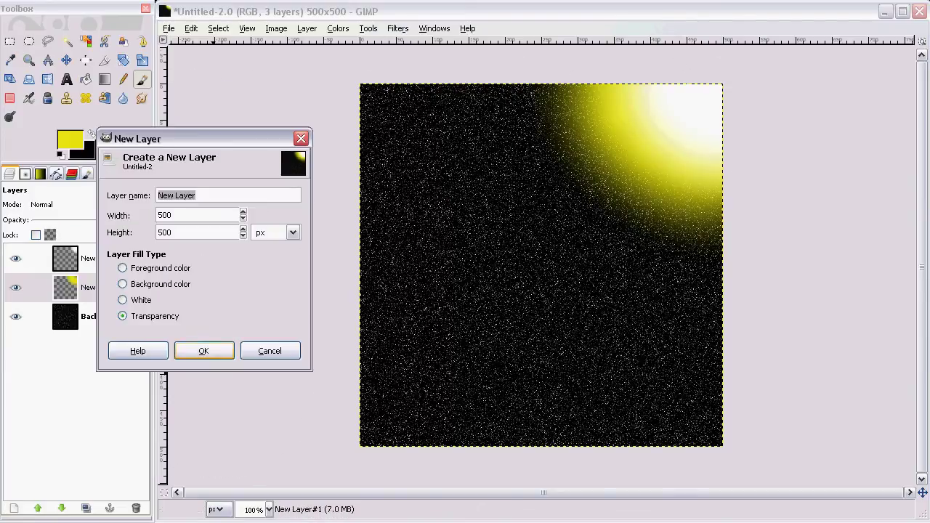
pyautogui.click(203, 351)
pyautogui.moveTo(113, 288); pyautogui.dragTo(93, 280)
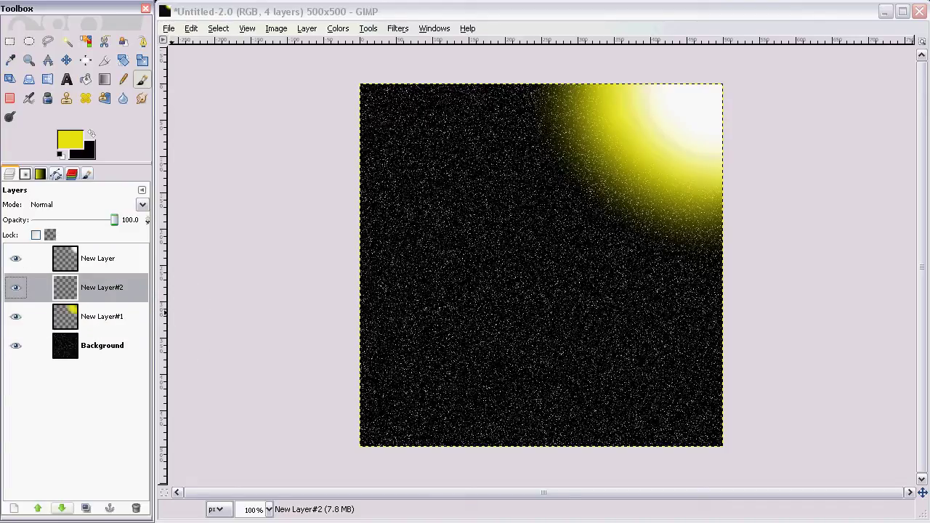
pyautogui.click(61, 507)
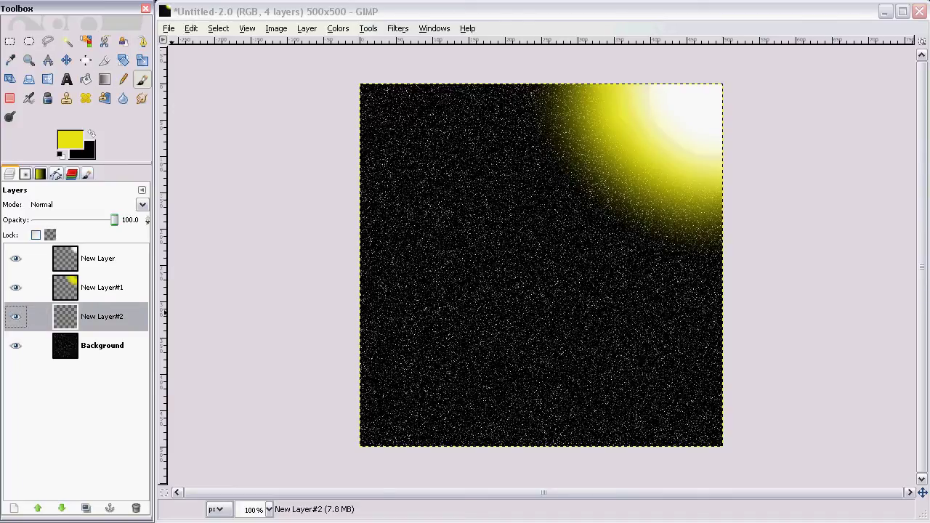
# - Change the foreground color to a dark orange and paint a soft orange glow around the yellow one on the new layer
pyautogui.click(70, 139)
pyautogui.moveTo(521, 264); pyautogui.dragTo(471, 198)
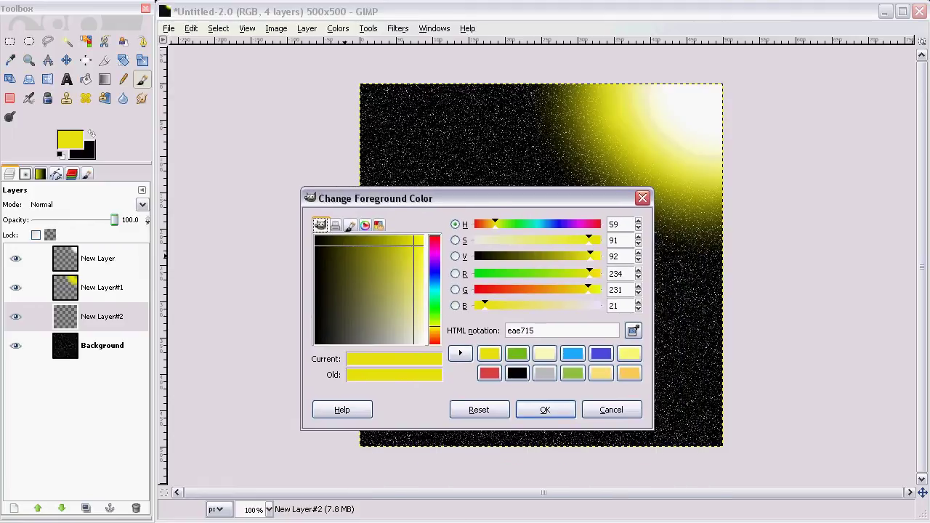
pyautogui.click(435, 333)
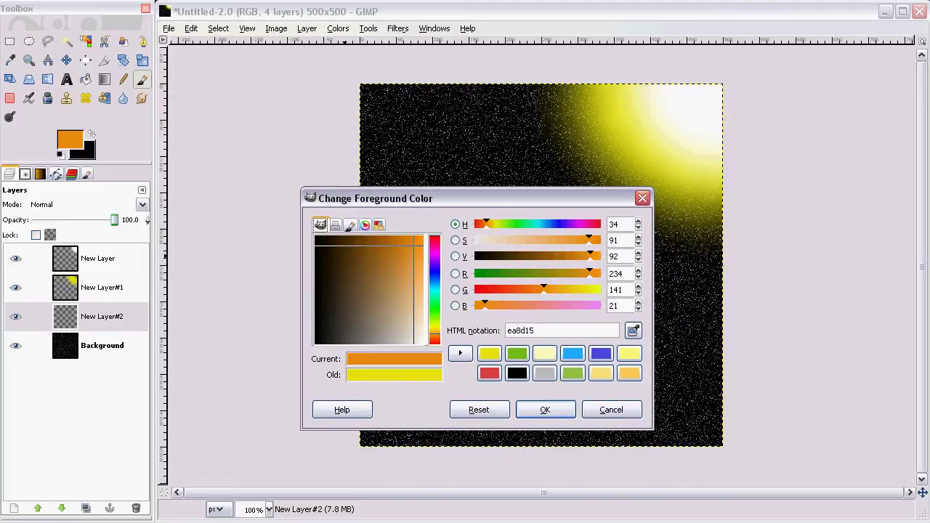
pyautogui.moveTo(415, 245); pyautogui.dragTo(408, 243)
pyautogui.click(545, 410)
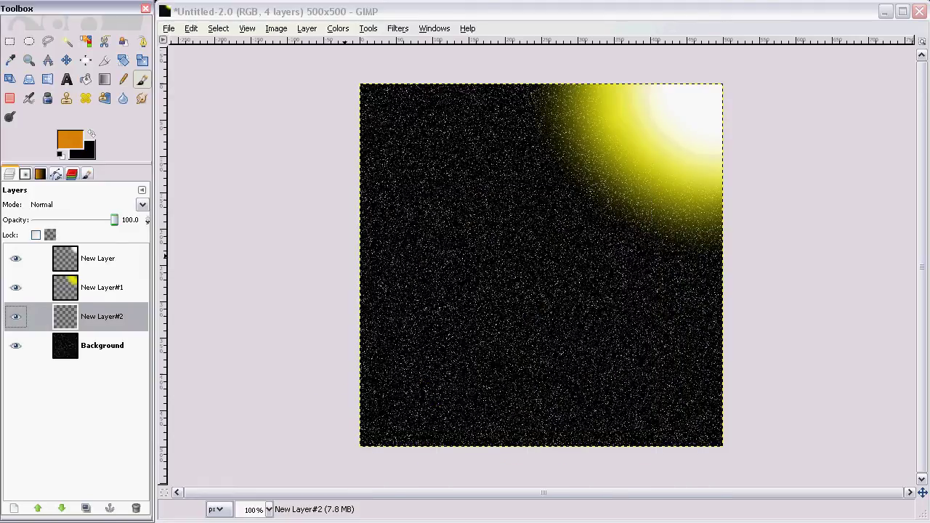
pyautogui.click(562, 95)
pyautogui.moveTo(562, 95)
pyautogui.mouseDown()
pyautogui.moveTo(717, 218)
pyautogui.moveTo(614, 181)
pyautogui.moveTo(586, 108)
pyautogui.moveTo(762, 228)
pyautogui.mouseUp()
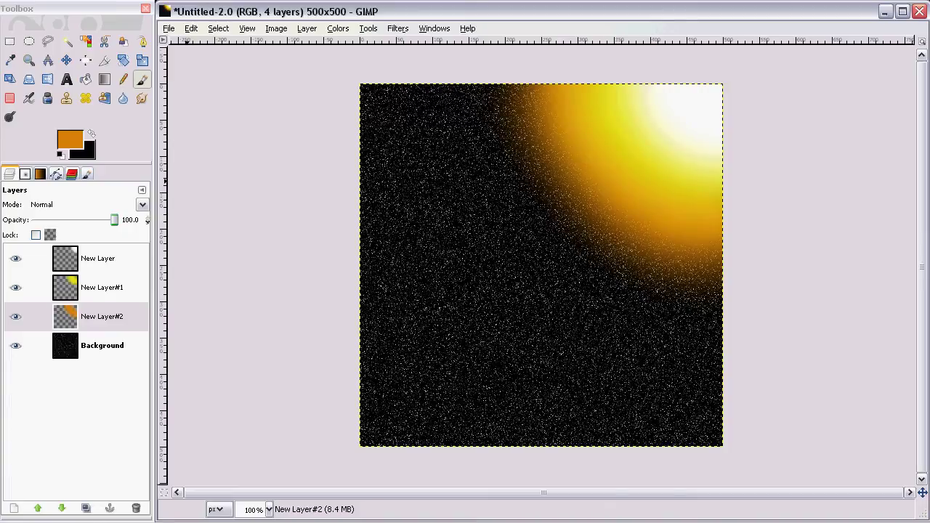
# - Merge the white, yellow and orange glow layers into a single layer above the Background
pyautogui.rightClick(84, 260)
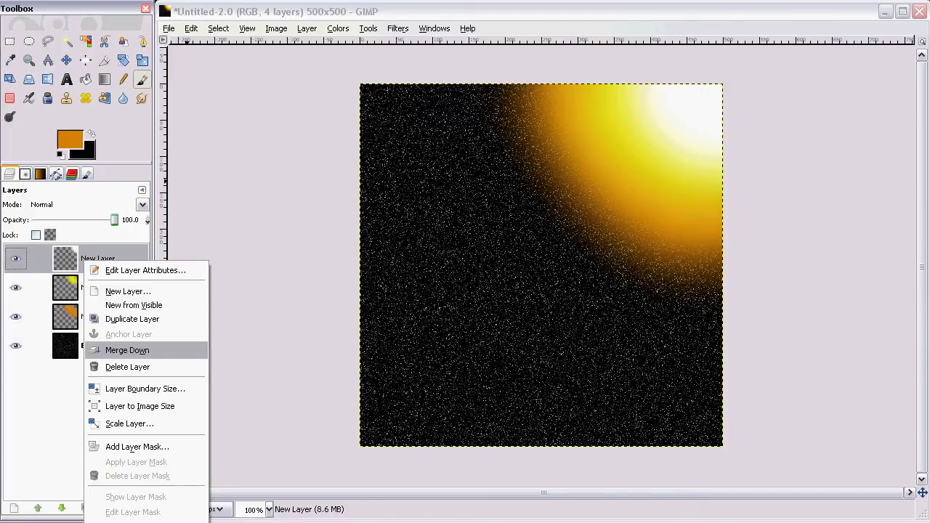
pyautogui.click(124, 350)
pyautogui.rightClick(92, 259)
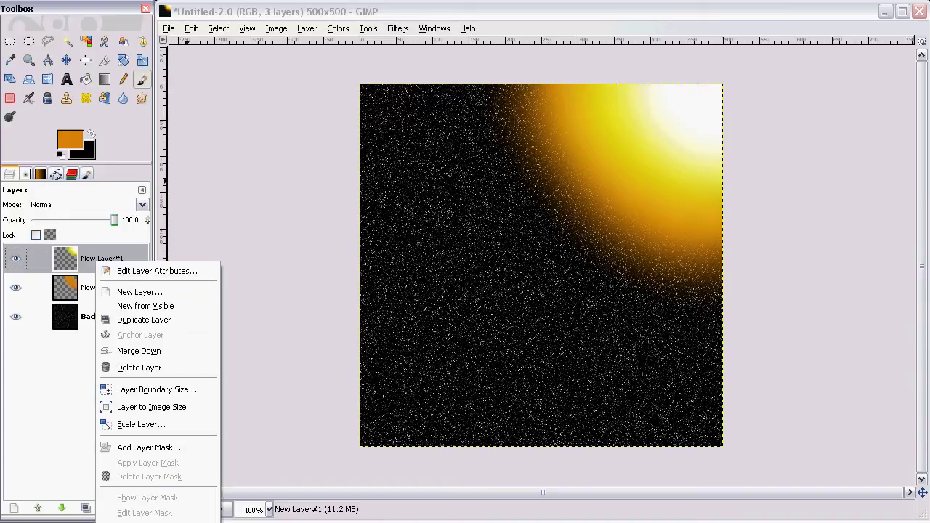
pyautogui.click(123, 350)
# - Hide and show the merged glow layer several times to compare the image with and without it, leaving it visible
pyautogui.click(15, 258)
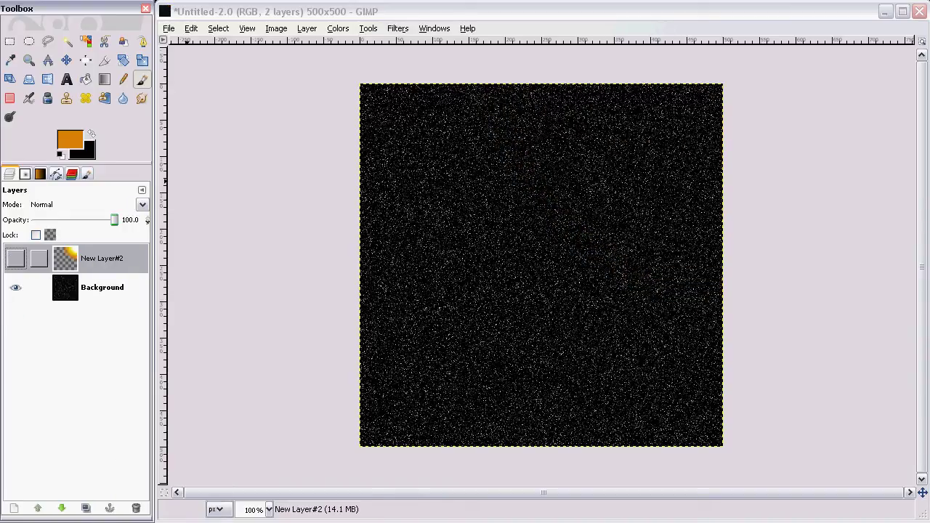
pyautogui.click(15, 258)
pyautogui.click(15, 257)
pyautogui.click(16, 258)
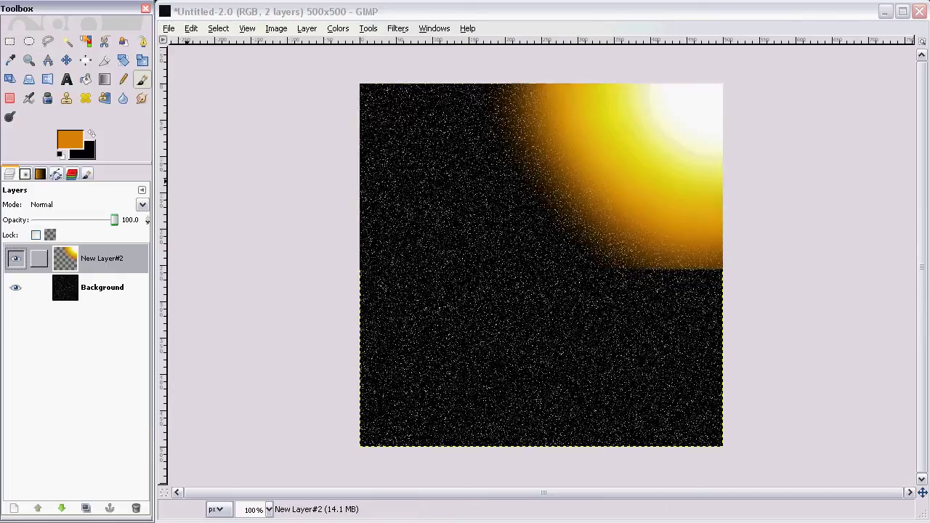
pyautogui.click(15, 258)
pyautogui.click(15, 258)
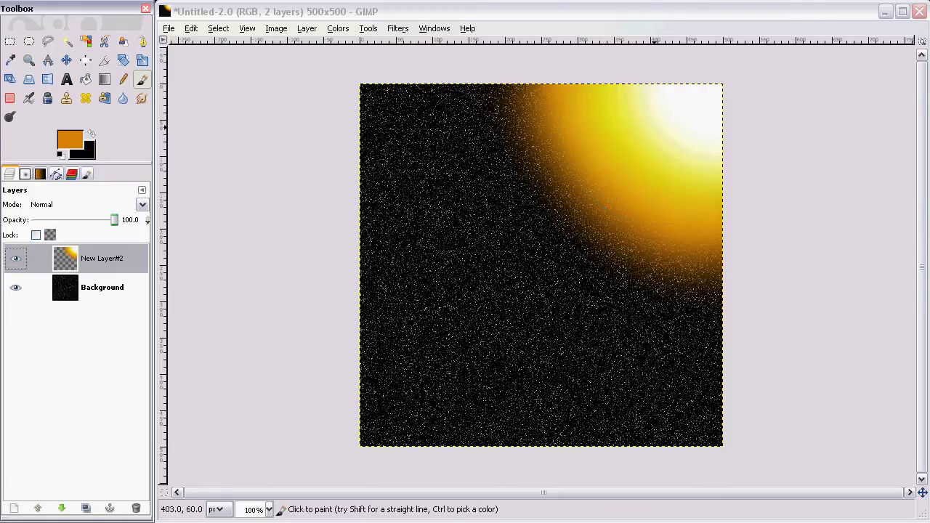
# - Apply a Gaussian Blur to the merged glow layer with 50 px horizontal and vertical radius, using the RLE method
pyautogui.click(367, 28)
pyautogui.moveTo(397, 29)
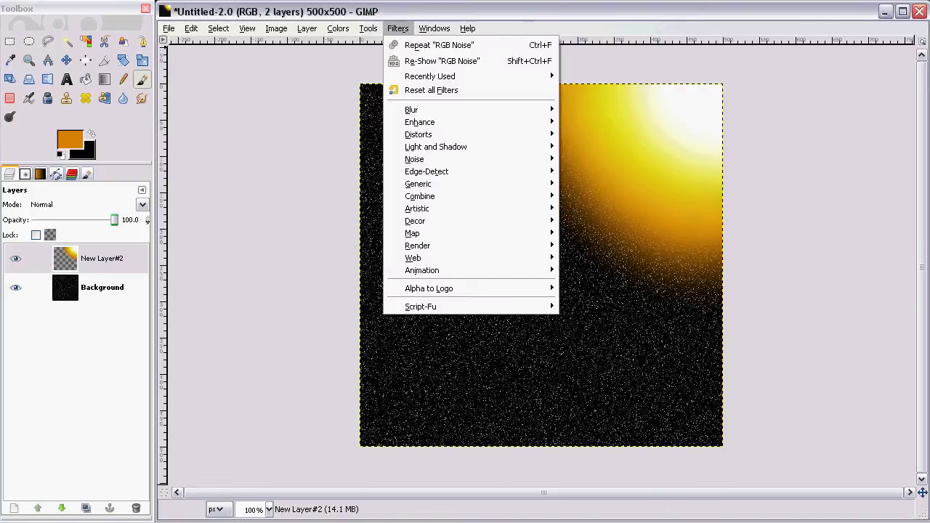
pyautogui.press('Down')
pyautogui.press('Down')
pyautogui.press('Down')
pyautogui.press('Down')
pyautogui.press('Right')
pyautogui.press('Down')
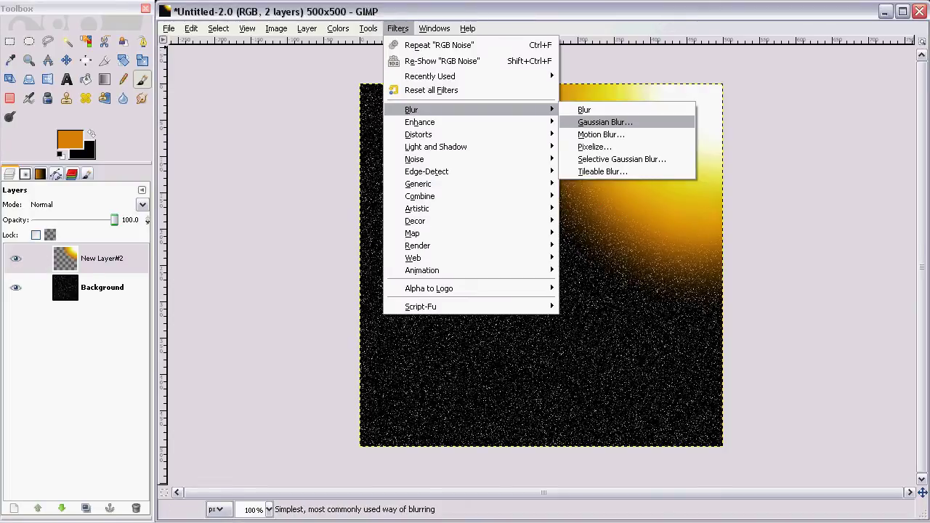
pyautogui.press('Return')
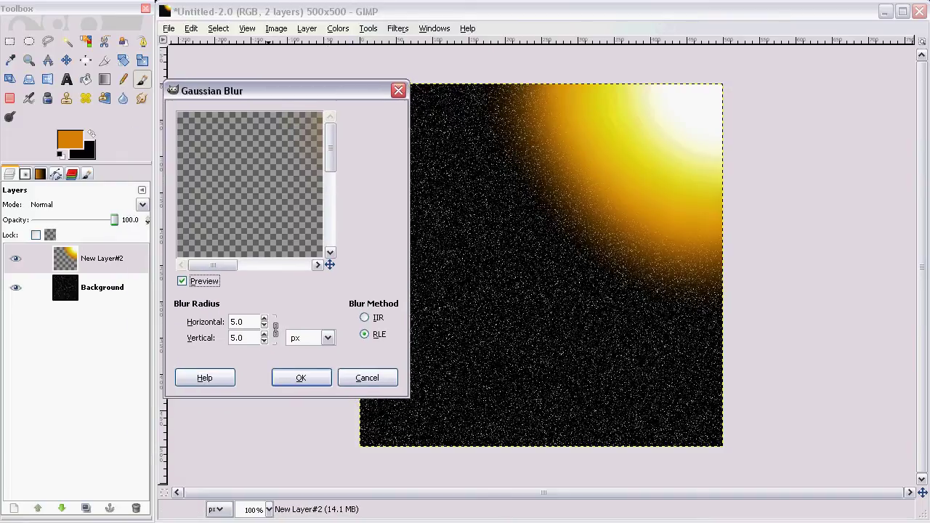
pyautogui.moveTo(212, 264); pyautogui.dragTo(278, 265)
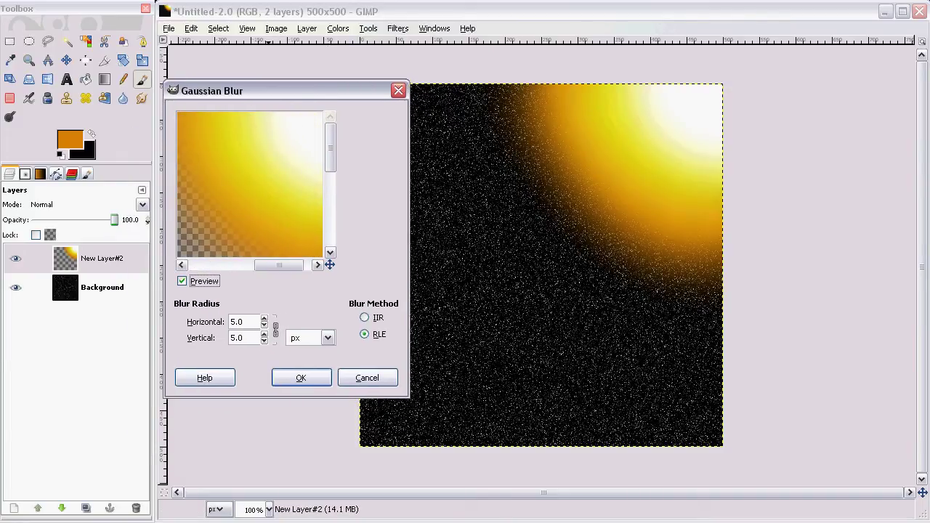
pyautogui.click(264, 319)
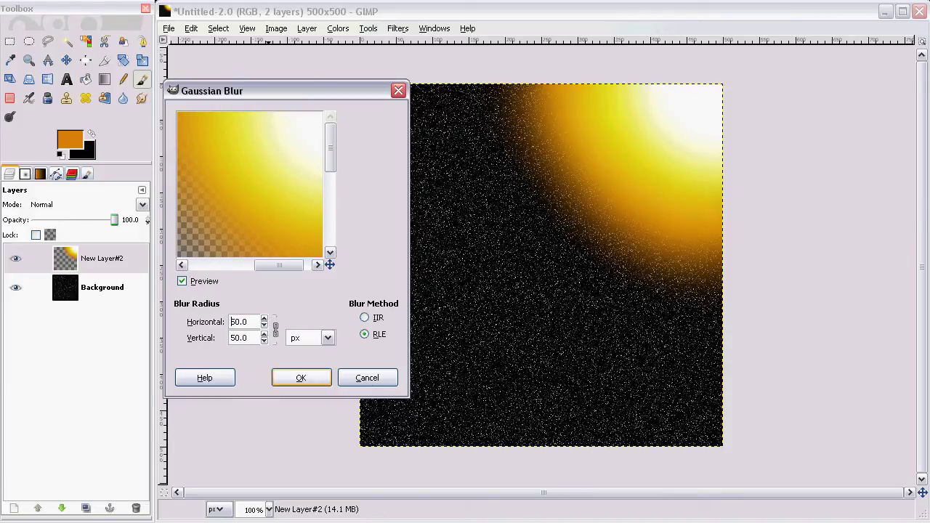
pyautogui.click(301, 378)
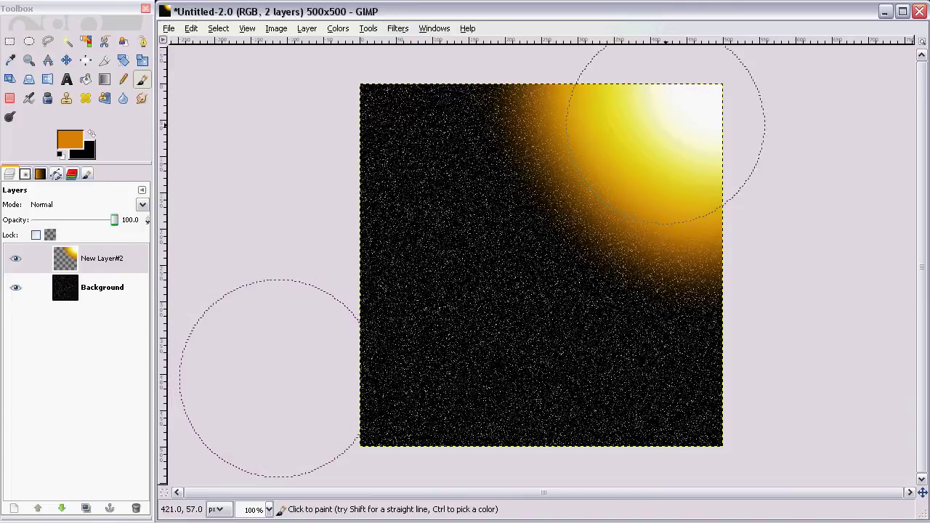
pyautogui.click(71, 173)
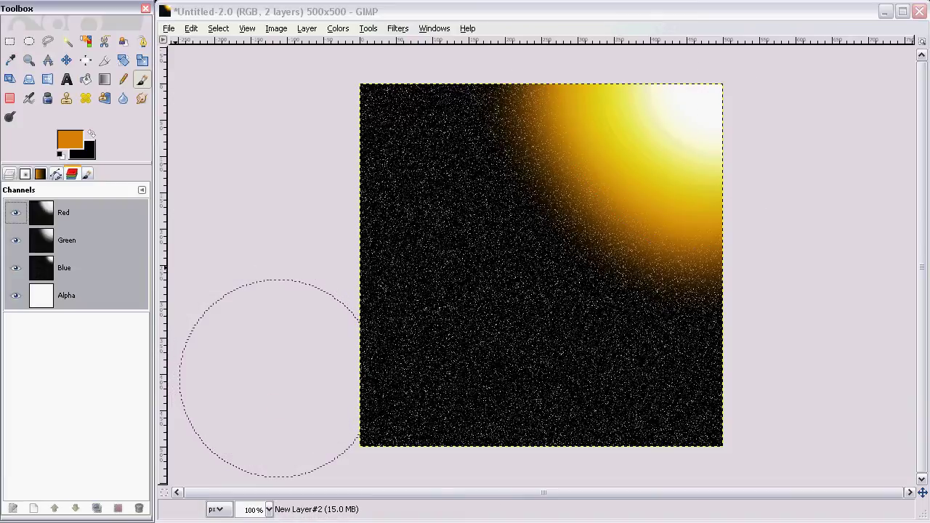
pyautogui.click(86, 174)
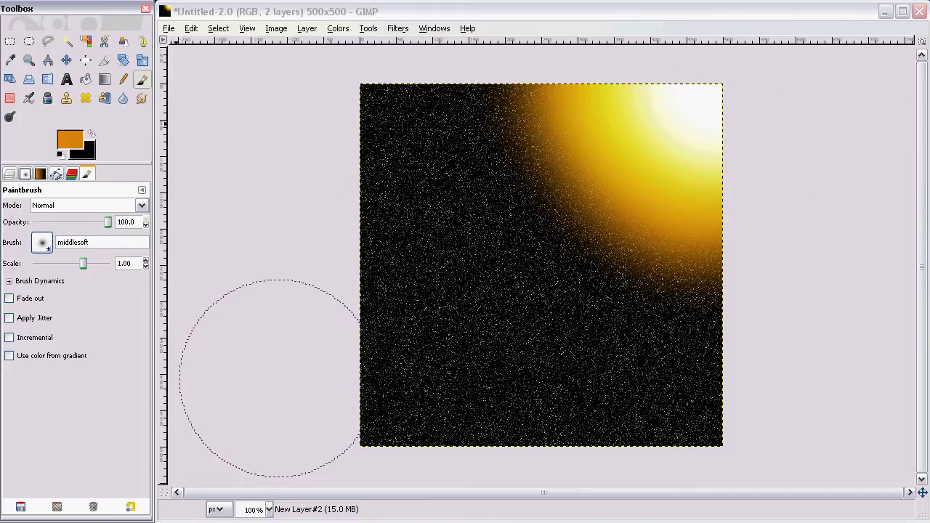
pyautogui.click(9, 175)
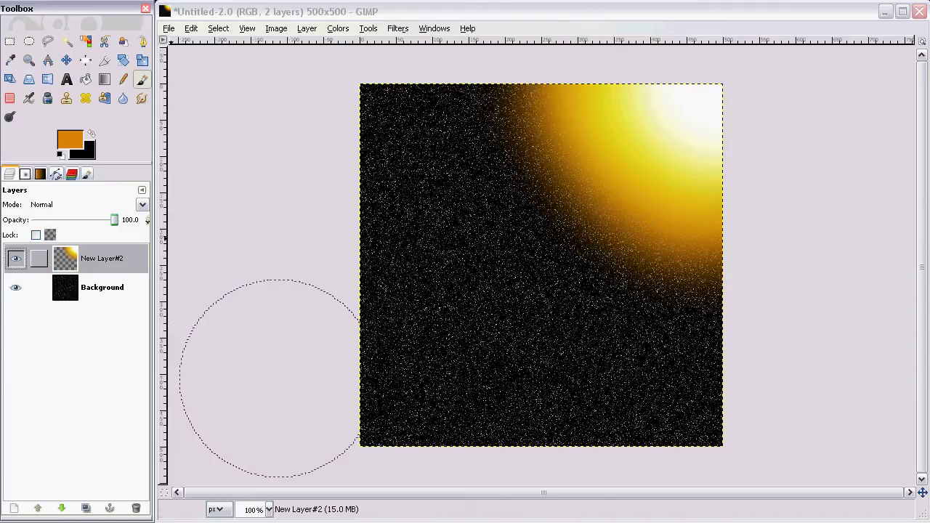
# - Apply Random Pick noise to the glow layer with a randomized seed, 100 percent randomization and 100 repeats
pyautogui.click(397, 28)
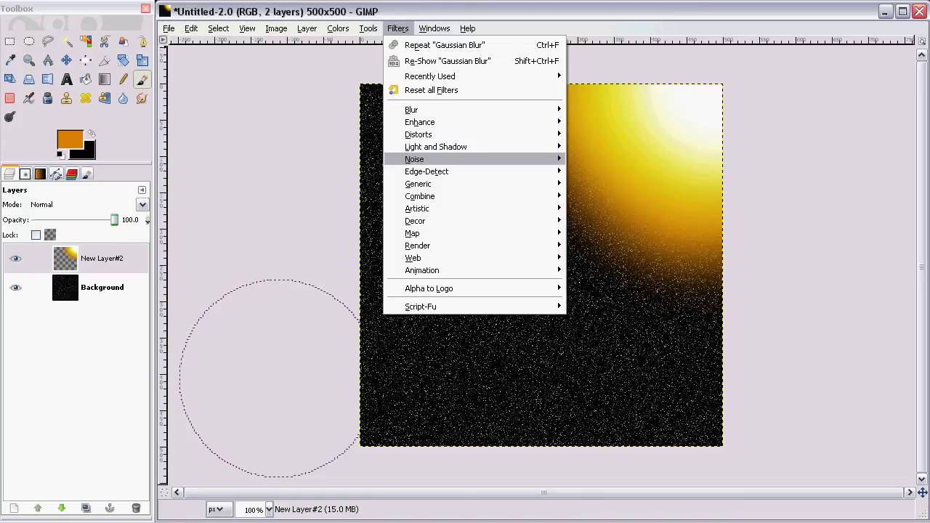
pyautogui.click(589, 184)
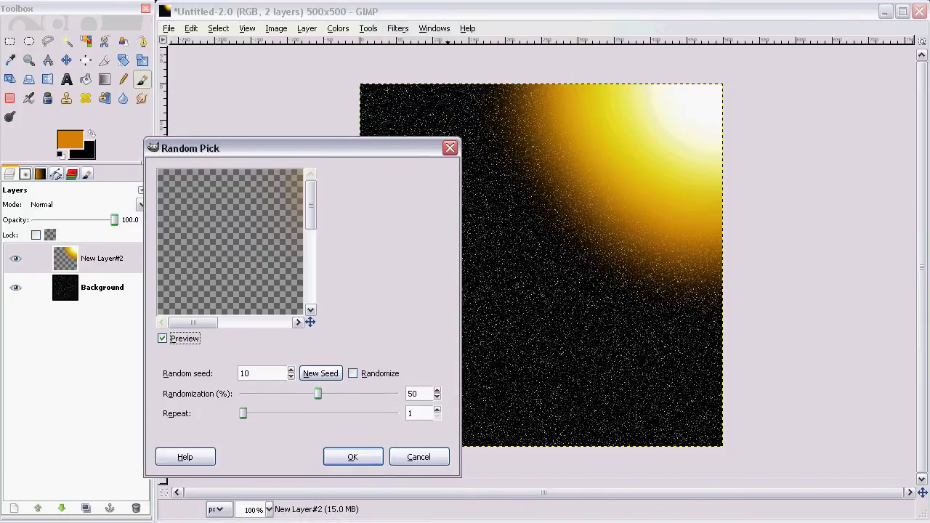
pyautogui.moveTo(212, 287); pyautogui.dragTo(268, 287)
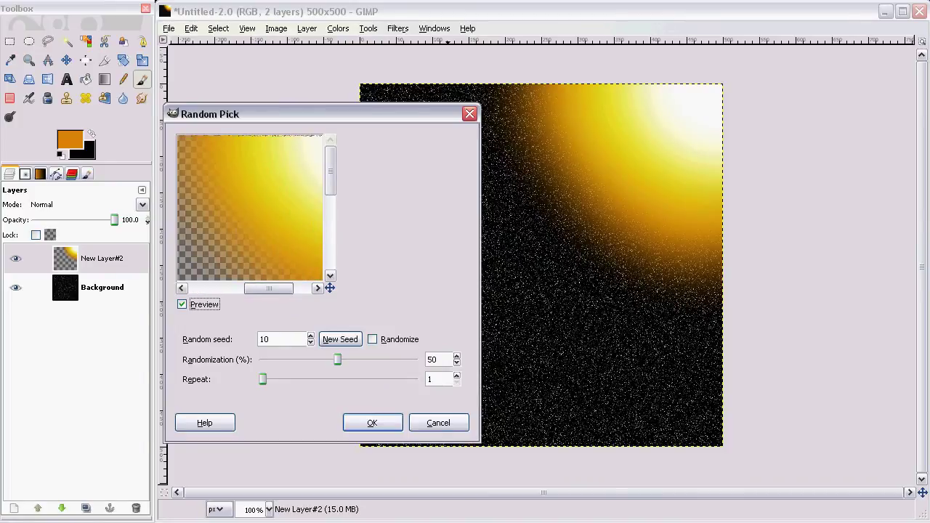
pyautogui.moveTo(330, 288); pyautogui.dragTo(329, 291)
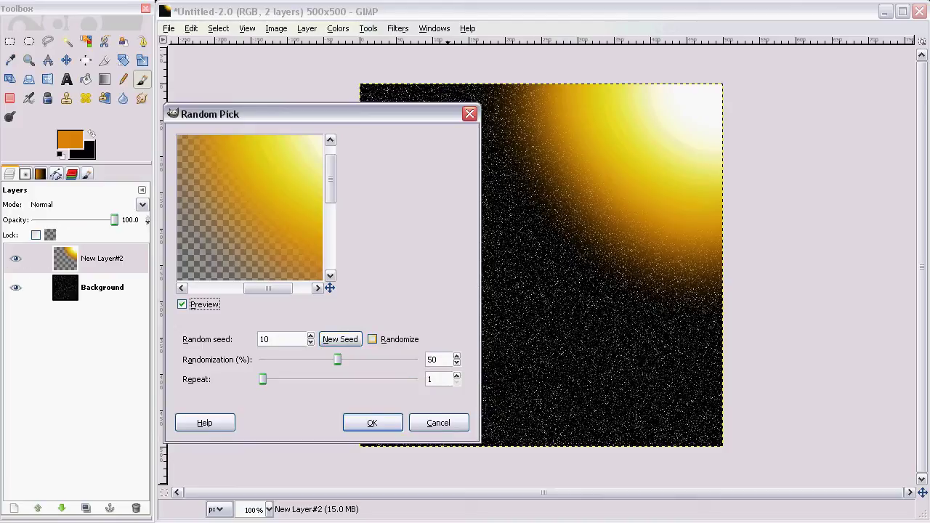
pyautogui.click(372, 340)
pyautogui.moveTo(337, 359); pyautogui.dragTo(416, 360)
pyautogui.moveTo(263, 378); pyautogui.dragTo(415, 379)
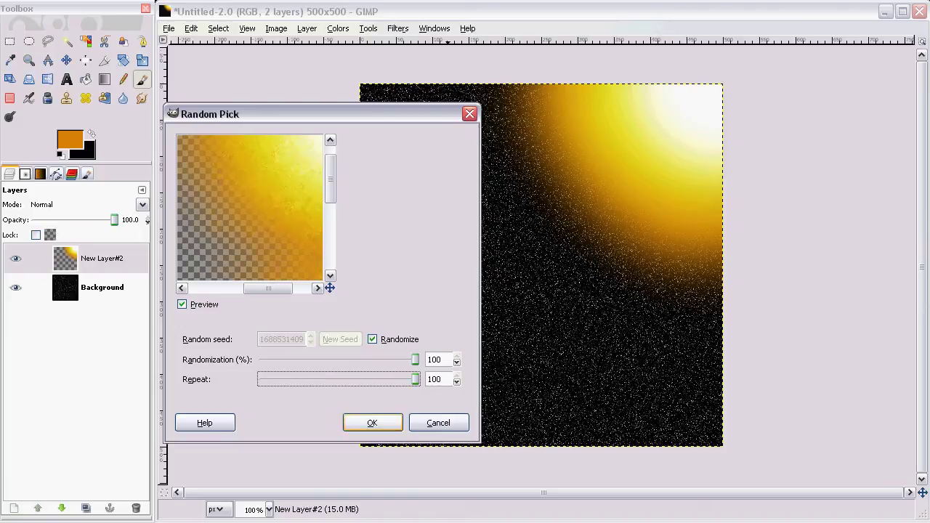
pyautogui.click(372, 423)
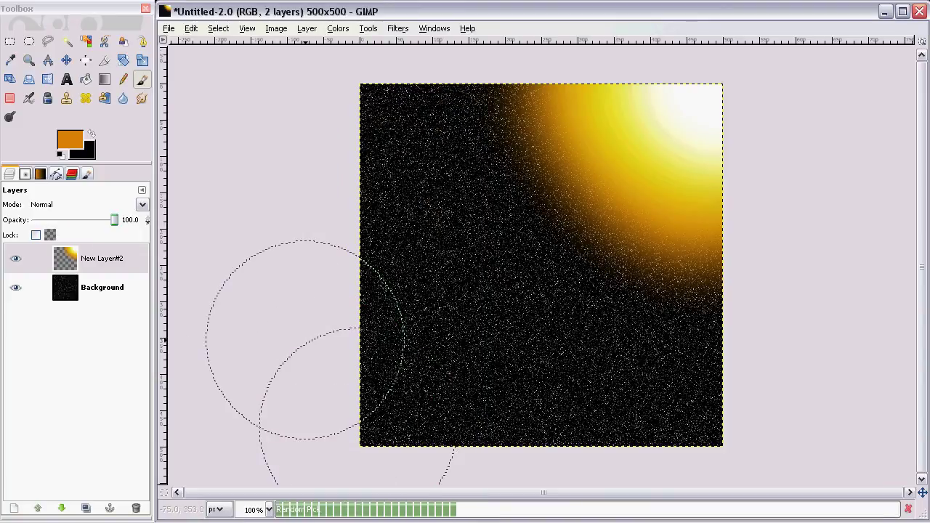
# - Switch to the Move tool and examine the glow's noise texture at up to 200 percent zoom, then return to 100 percent
pyautogui.press('m')
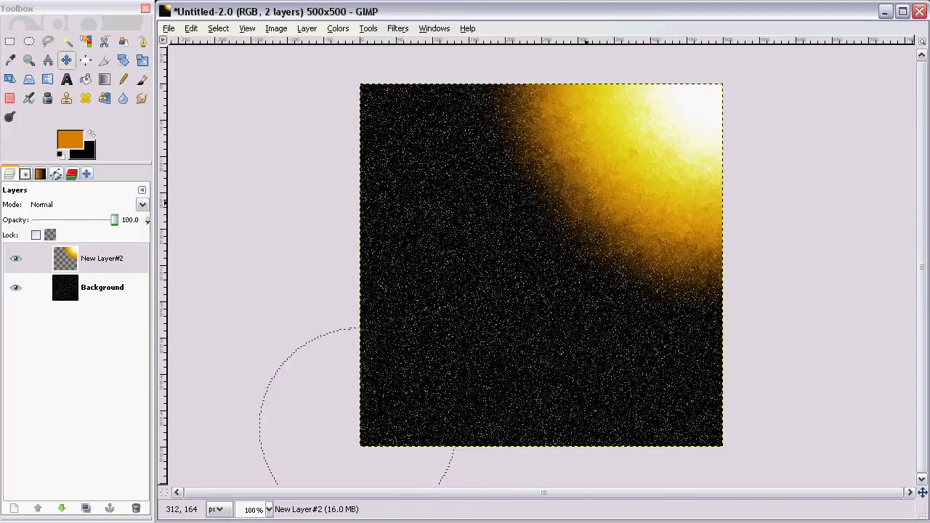
pyautogui.press('+')
pyautogui.scroll(1, 540, 265)
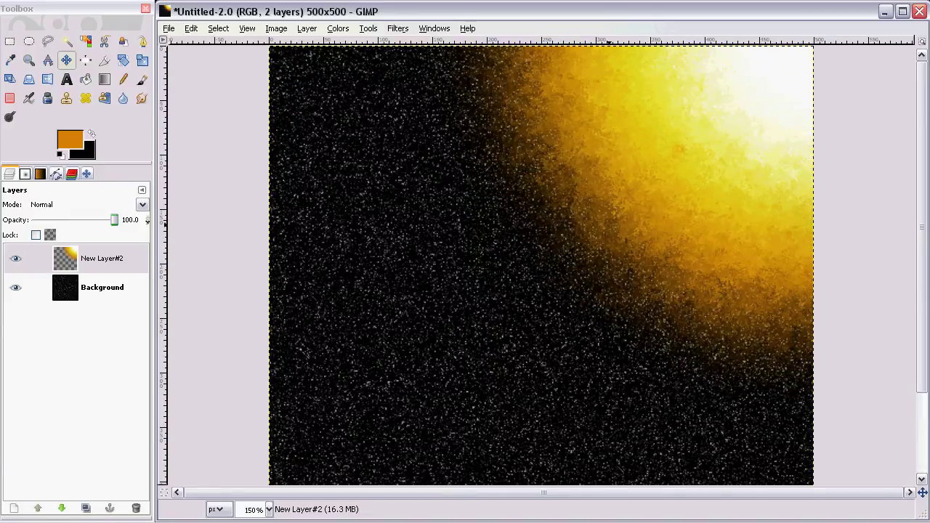
pyautogui.press('+')
pyautogui.scroll(2, 541, 265)
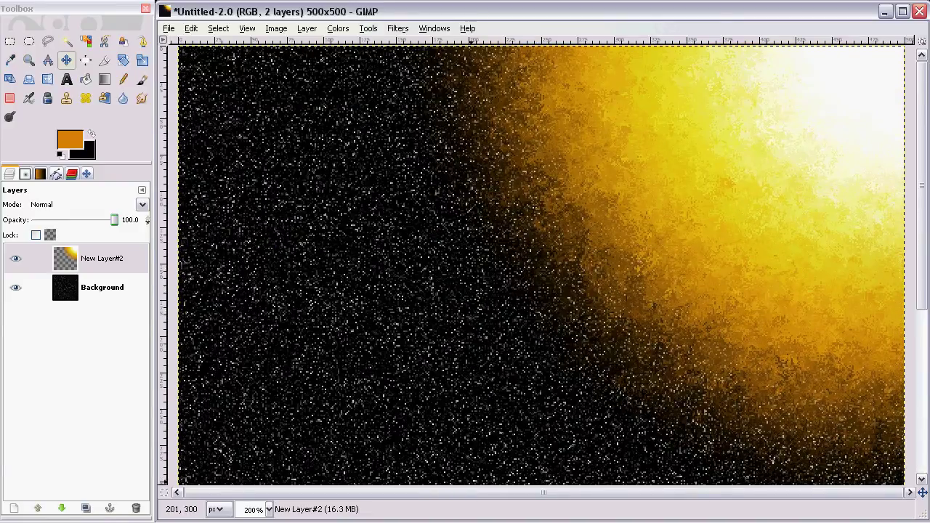
pyautogui.press('-')
pyautogui.press('-')
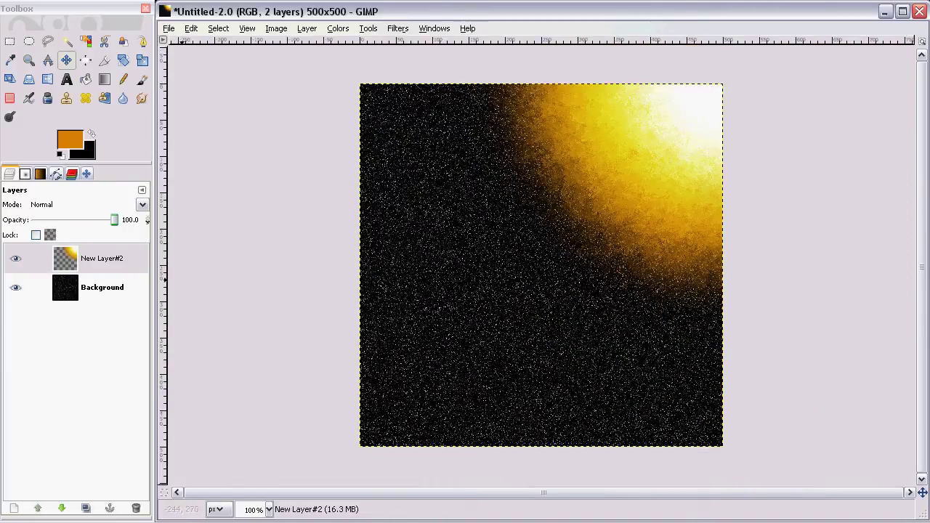
# - Merge the glow layer down into the background and apply a Lens Flare centered at X 477, Y 27 pixels
pyautogui.rightClick(93, 255)
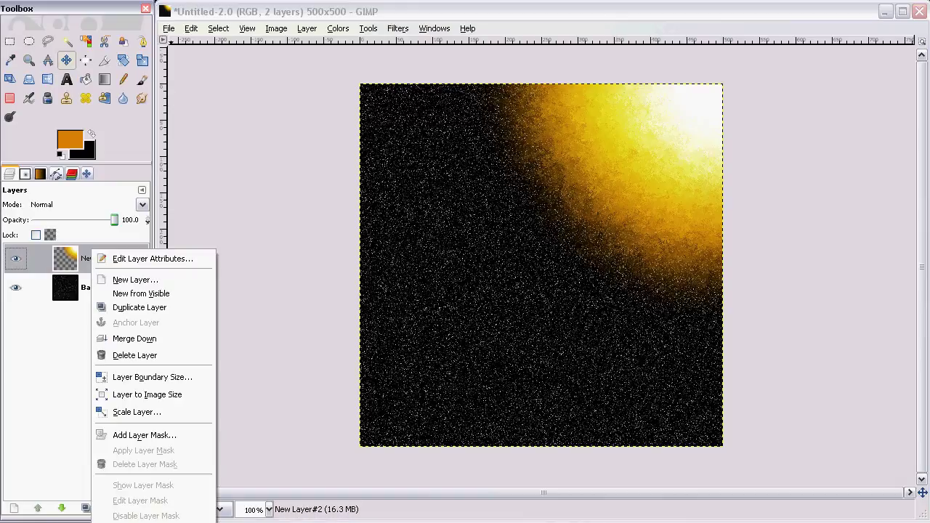
pyautogui.click(134, 338)
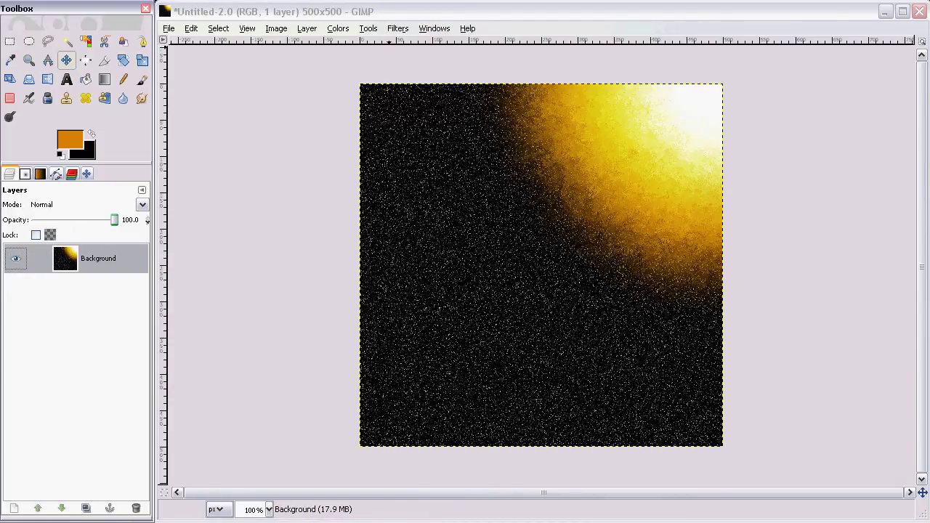
pyautogui.click(397, 28)
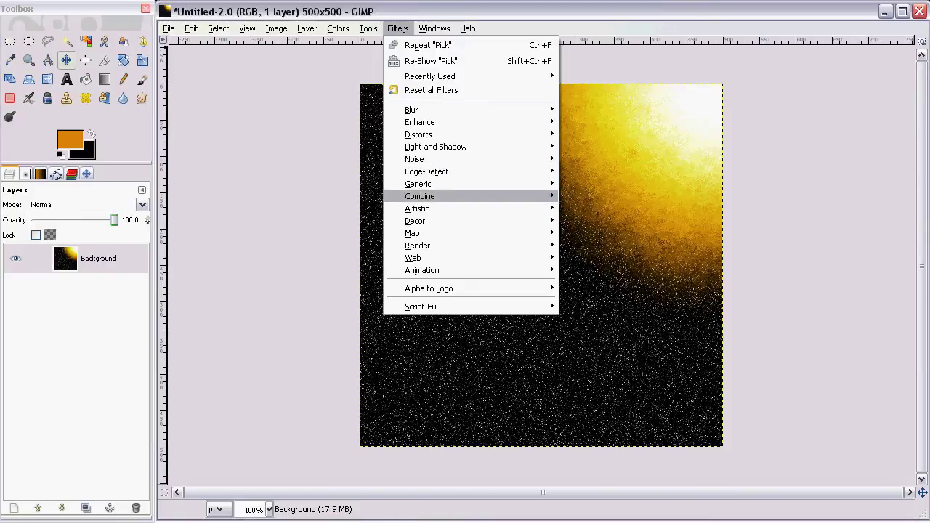
pyautogui.moveTo(435, 146)
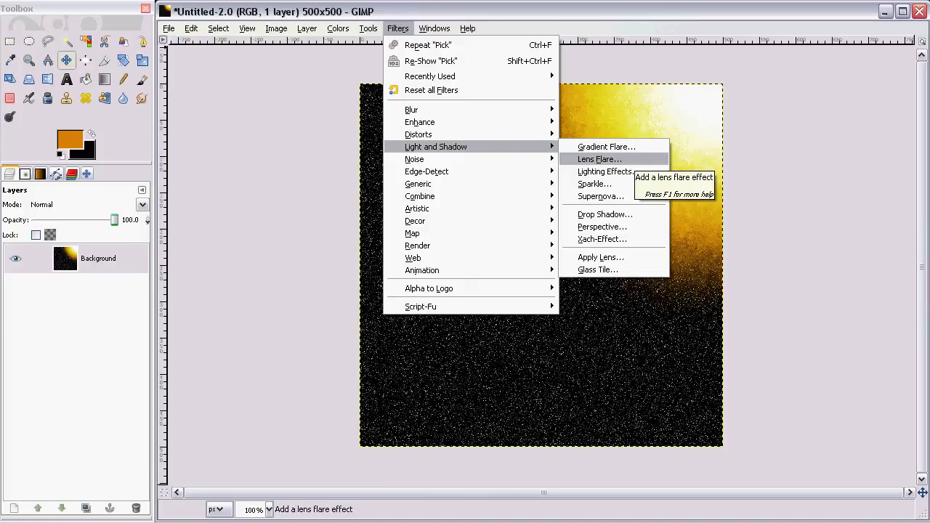
pyautogui.click(599, 159)
pyautogui.click(80, 95)
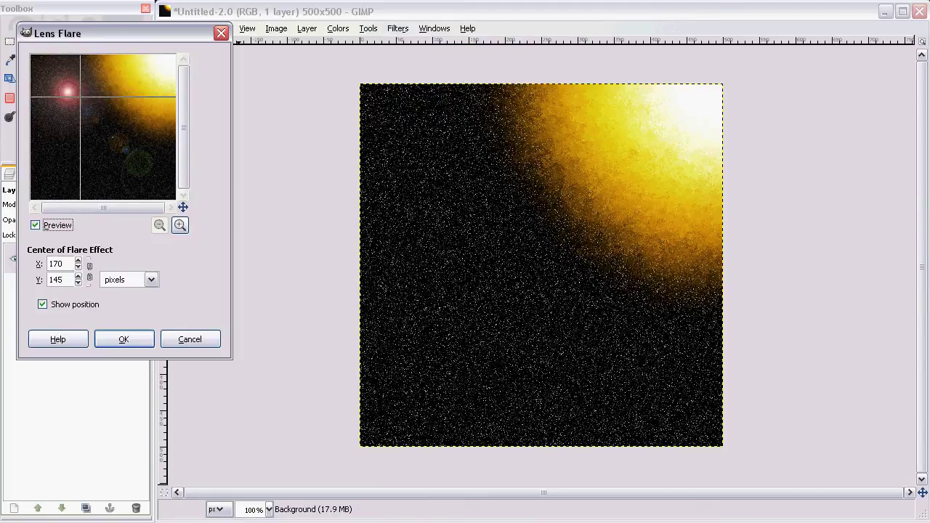
pyautogui.click(168, 62)
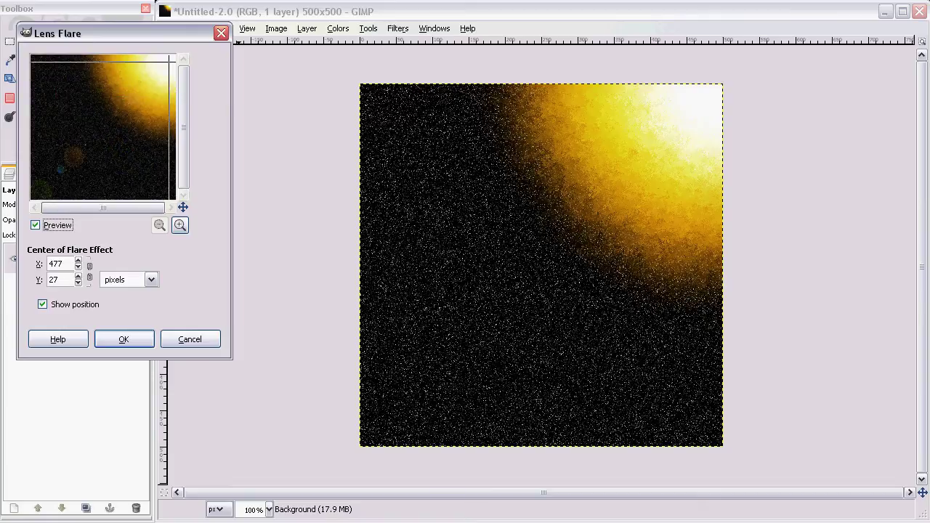
pyautogui.click(123, 339)
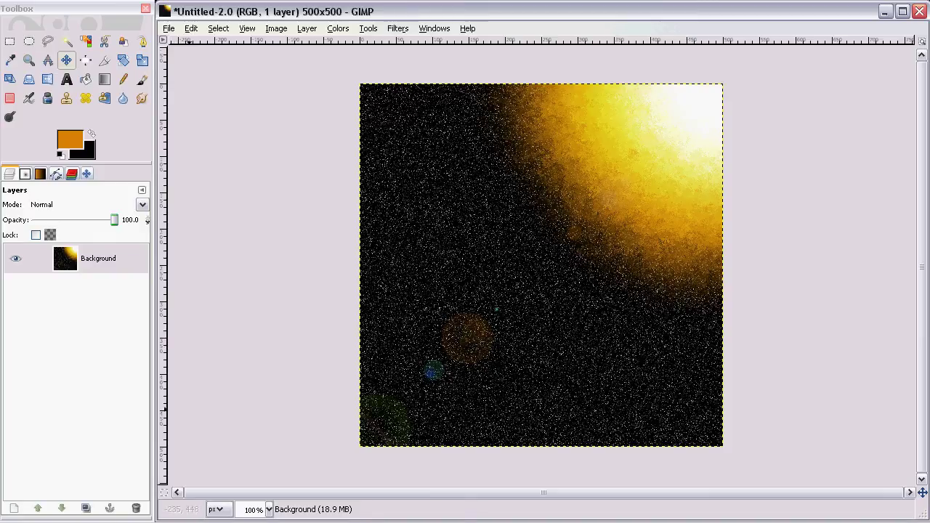
# - Duplicate the merged background layer and apply an RLE Gaussian Blur to the copy with a reduced, equal horizontal and vertical radius
pyautogui.click(337, 28)
pyautogui.click(337, 29)
pyautogui.click(86, 508)
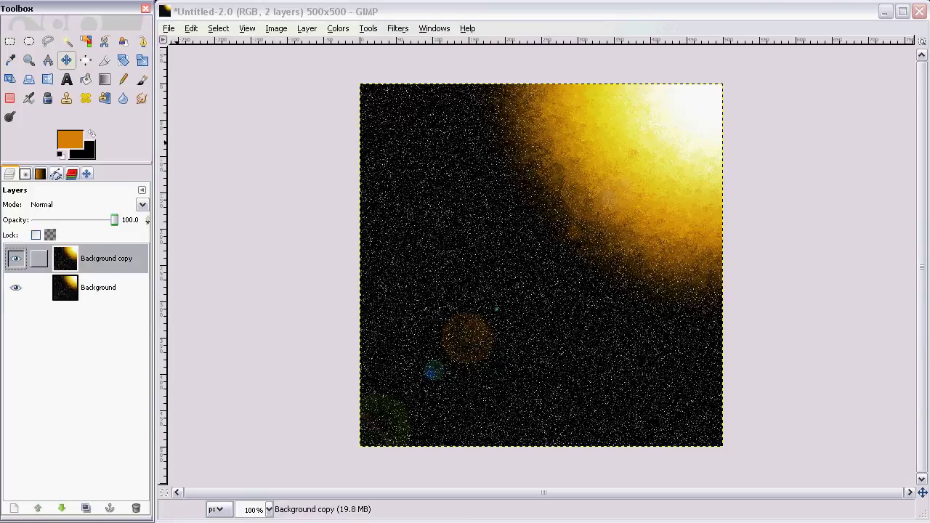
pyautogui.click(398, 27)
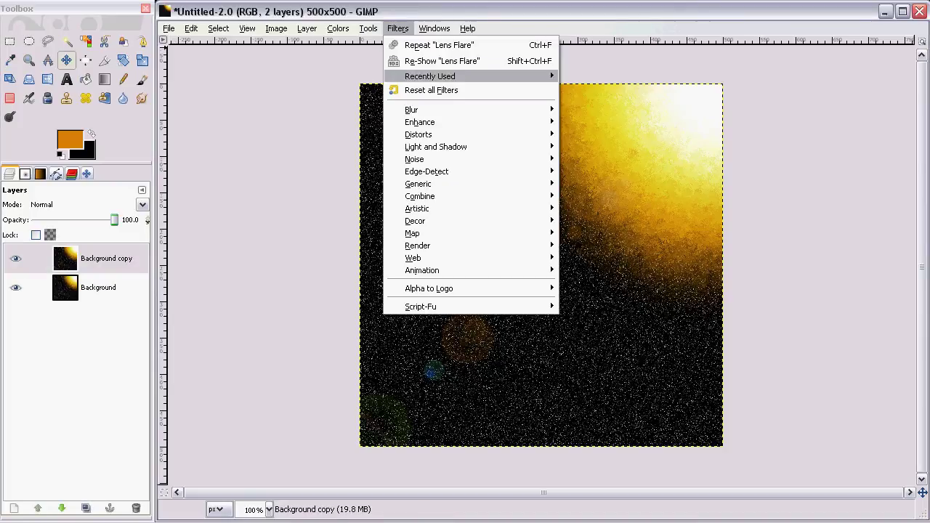
pyautogui.moveTo(422, 109)
pyautogui.click(585, 121)
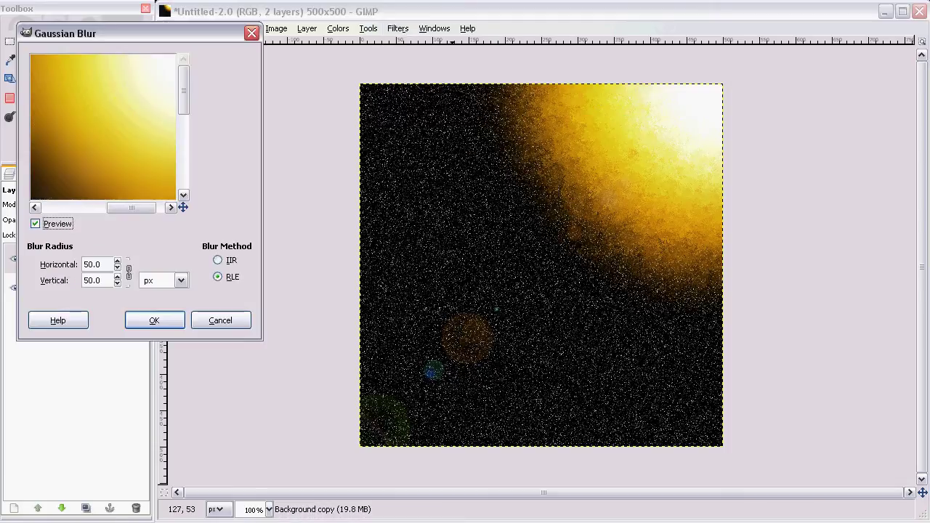
pyautogui.moveTo(183, 207); pyautogui.dragTo(175, 218)
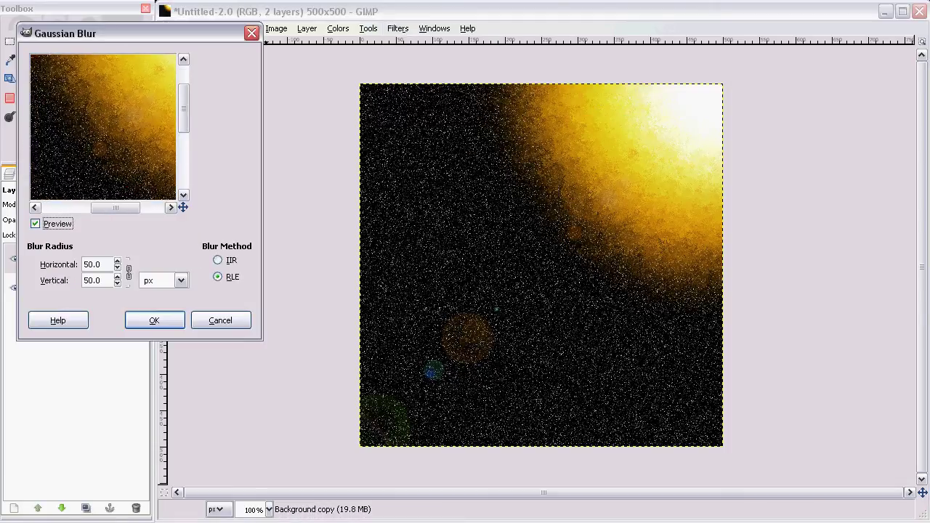
pyautogui.click(117, 267)
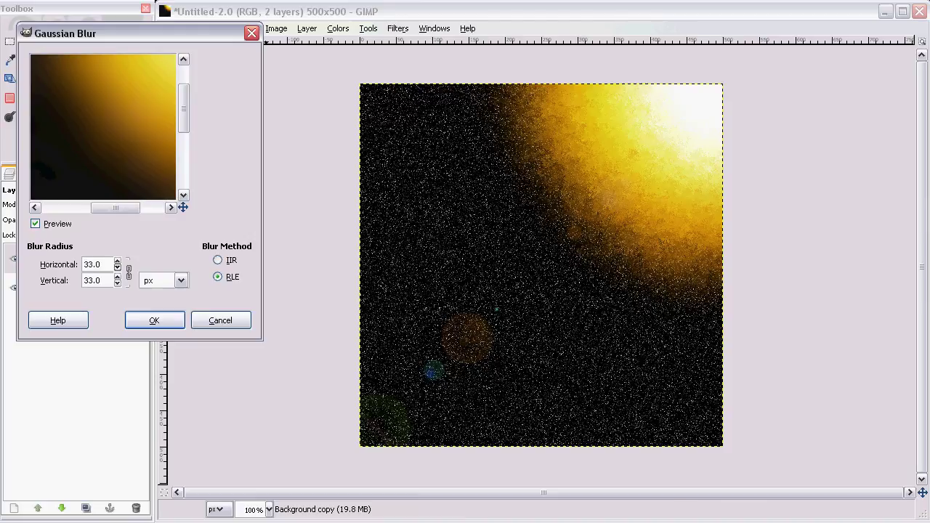
pyautogui.scroll(-3, 117, 266)
pyautogui.click(154, 321)
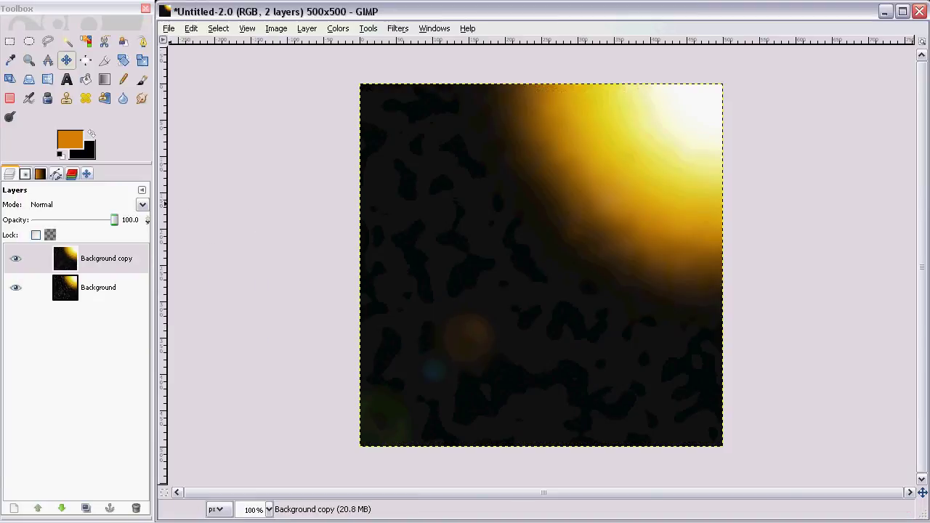
# - Set the blurred copy's opacity to 40 percent, then hide and show it to compare the image with and without the blur
pyautogui.scroll(-20, 72, 220)
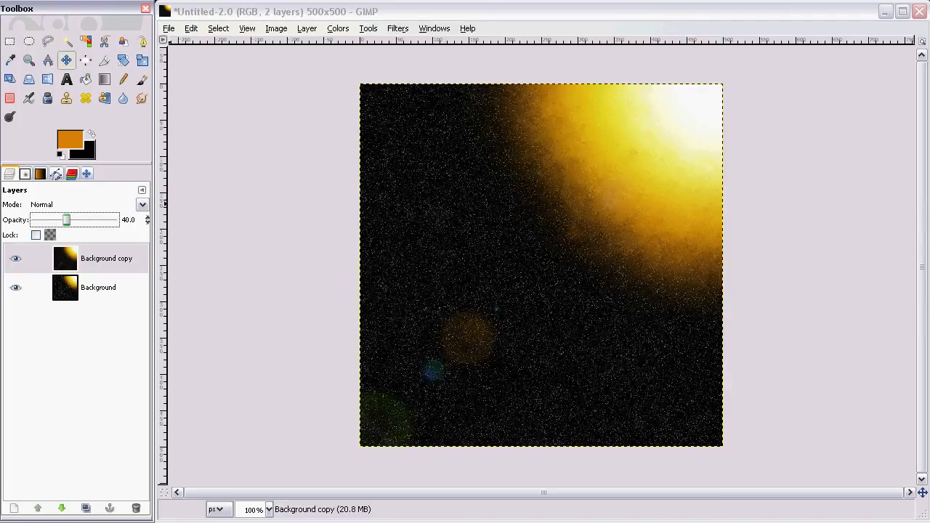
pyautogui.scroll(-10, 73, 219)
pyautogui.moveTo(58, 220); pyautogui.dragTo(66, 219)
pyautogui.click(15, 258)
pyautogui.click(15, 258)
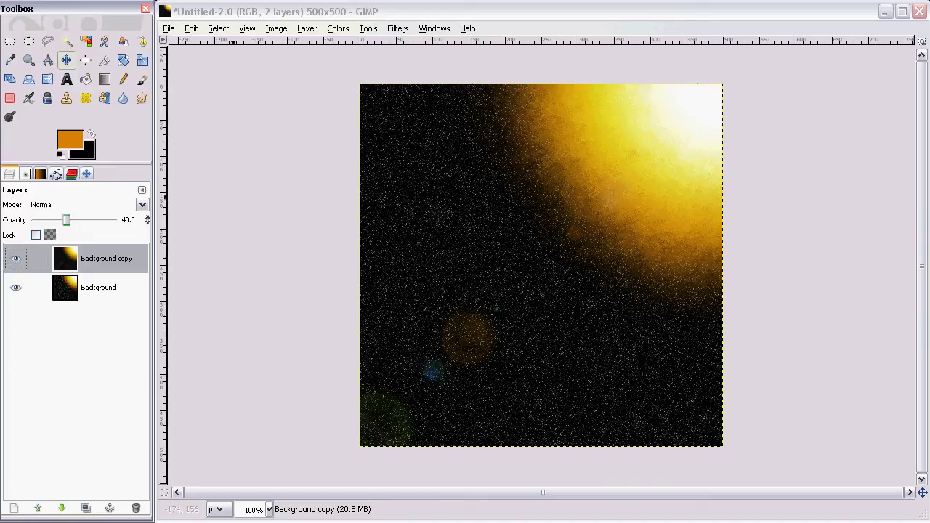
pyautogui.scroll(1, 468, 127)
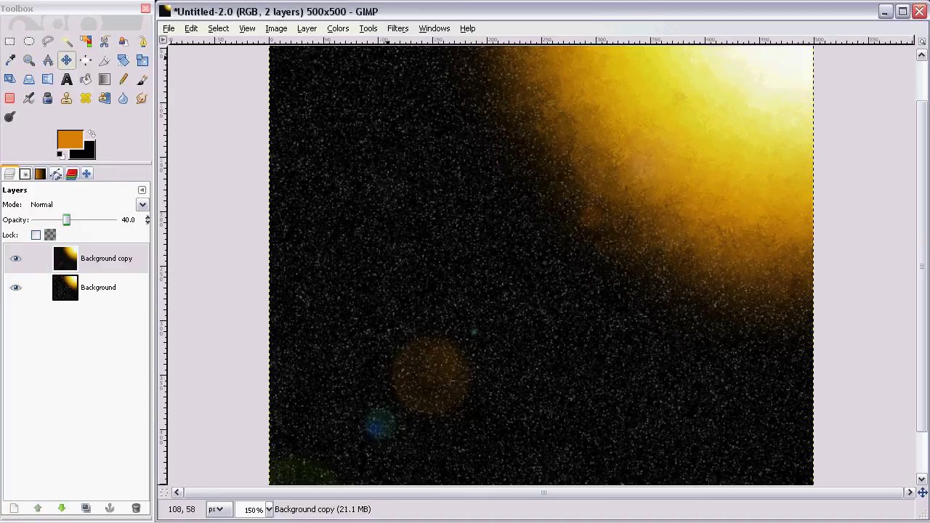
pyautogui.scroll(1, 469, 127)
pyautogui.scroll(-1, 469, 127)
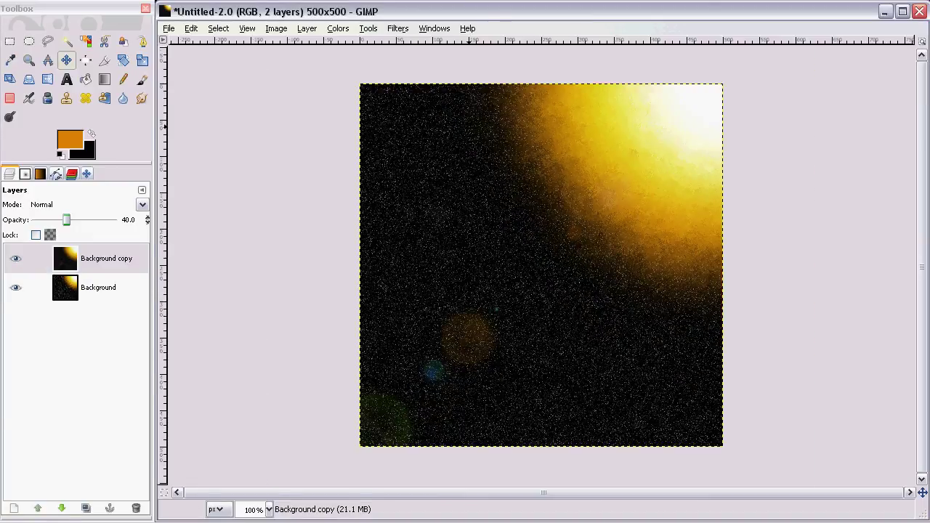